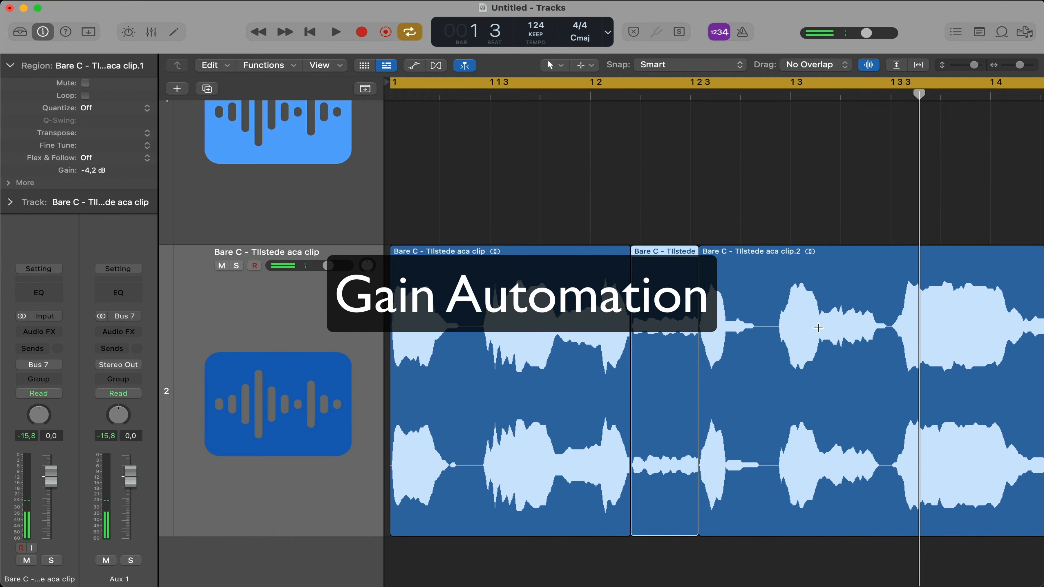
Split the vocal clip near bar position 1 3, and load a mono Linear Phase EQ in Selection-Based Processing for the short sibilant region
left_click(817, 328)
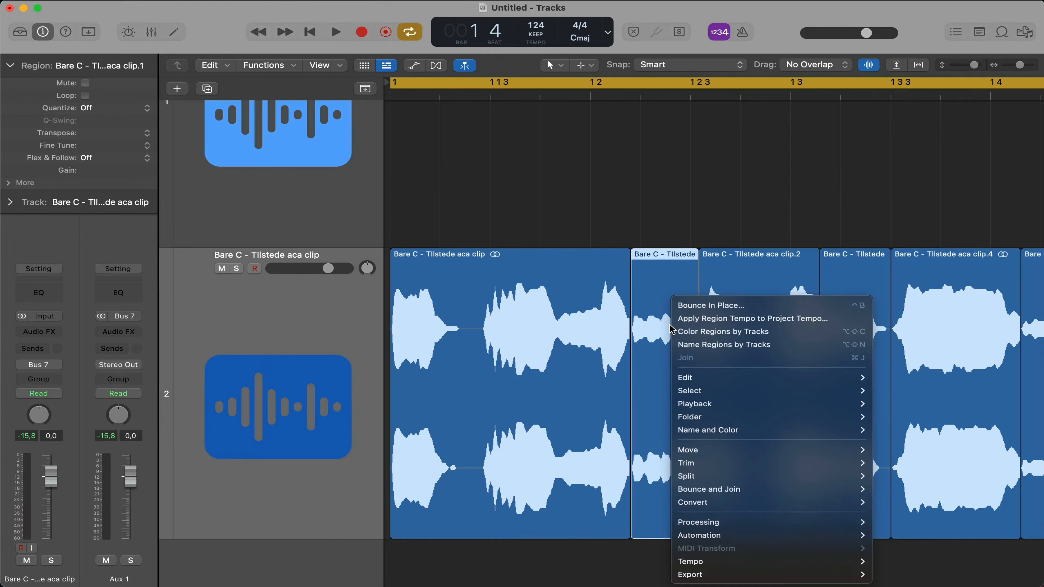
mouse_move(740, 523)
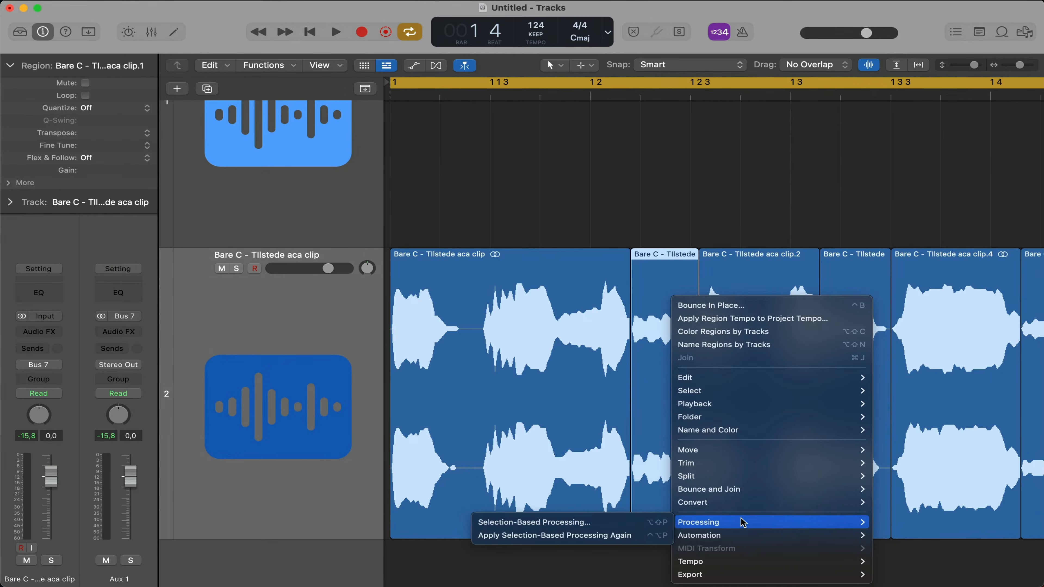
left_click(623, 523)
left_click(287, 98)
mouse_move(329, 268)
mouse_move(530, 286)
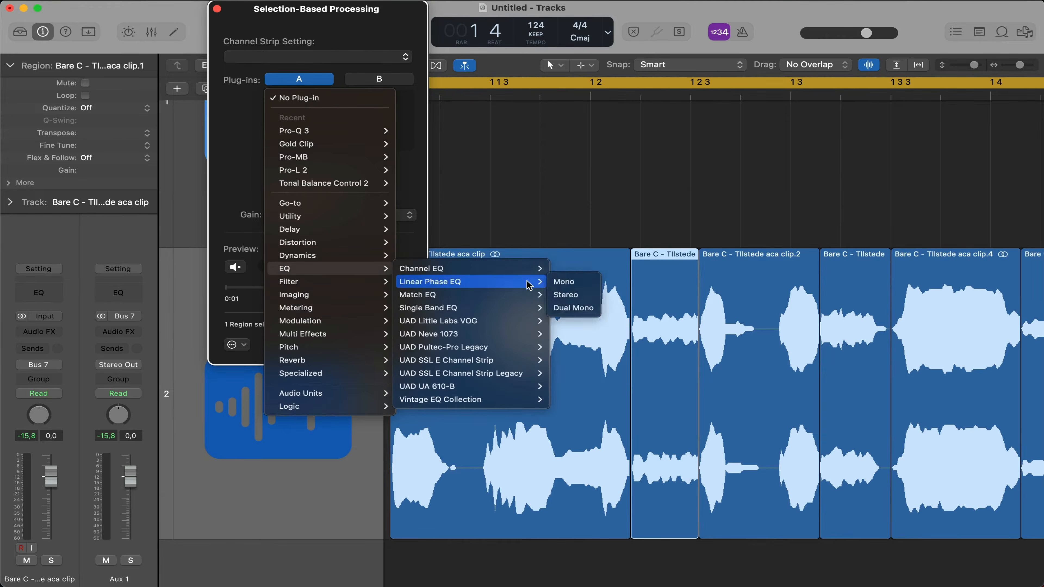
left_click(564, 281)
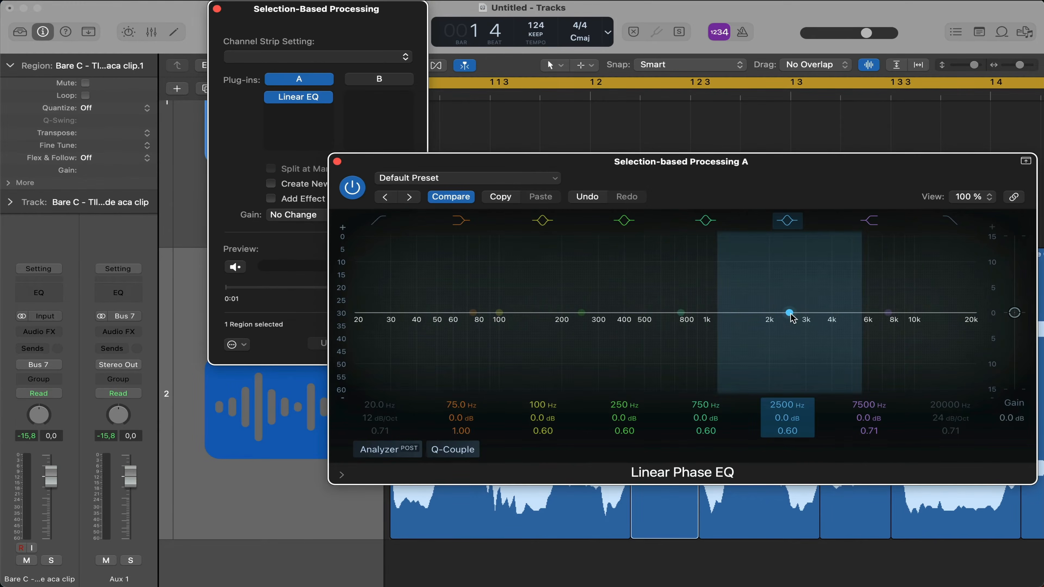
Cut 4.8 dB at 4100 Hz with the Linear Phase EQ's 2500 Hz band and play the vocal
left_click_drag(789, 314, 835, 344)
key("space")
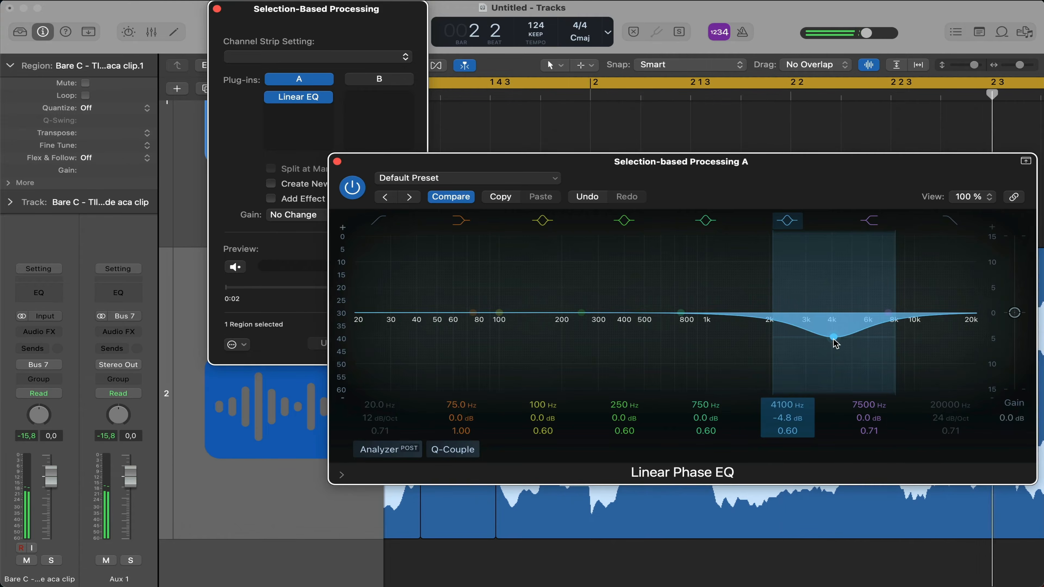
left_click_drag(830, 195, 833, 396)
Set the cycle range over the short sibilant region and play it in a loop
scroll(772, 220, "down", 1)
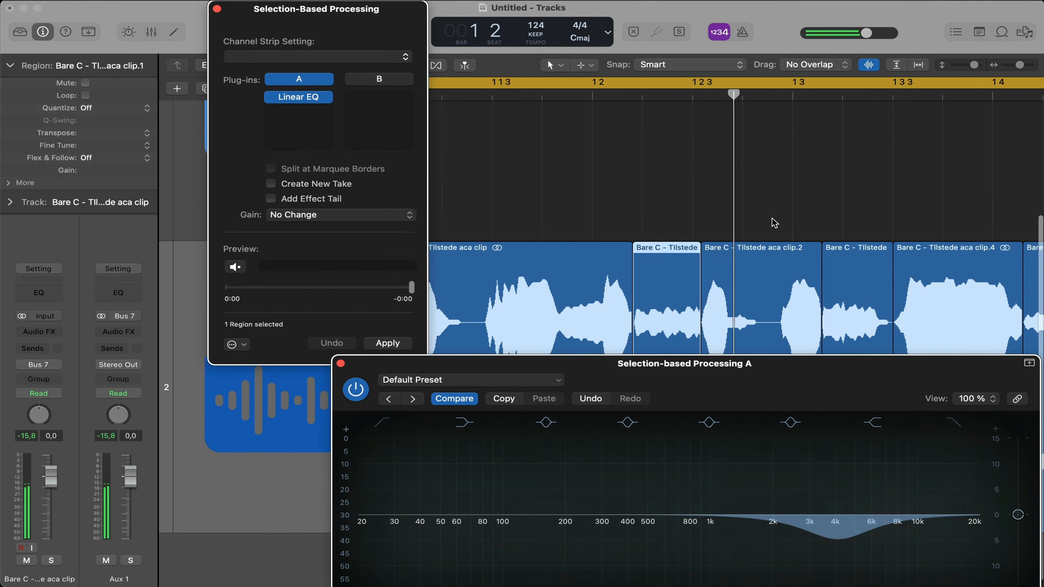
scroll(774, 223, "down", 1)
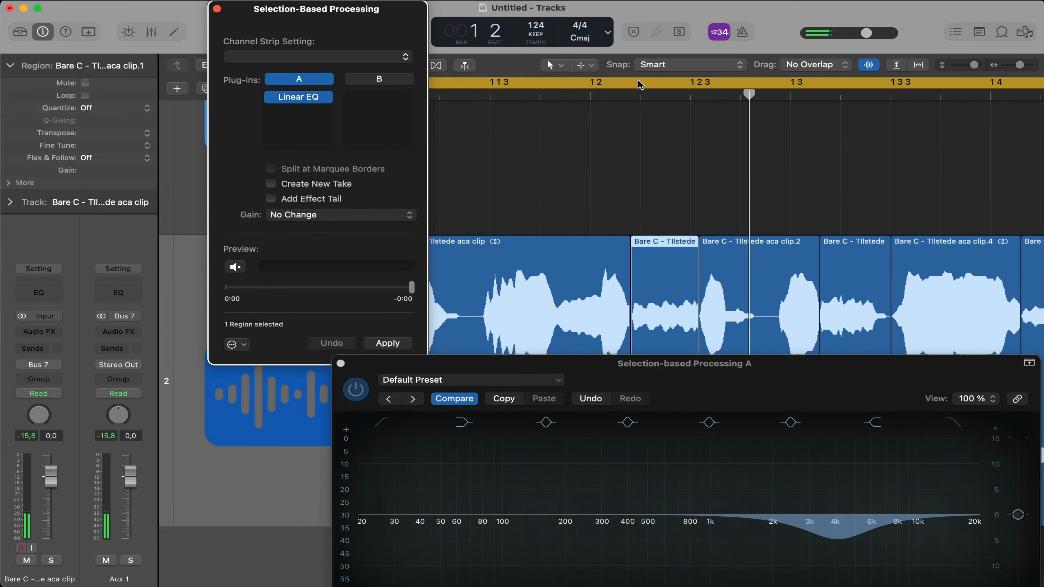
left_click_drag(640, 84, 693, 81)
key("space")
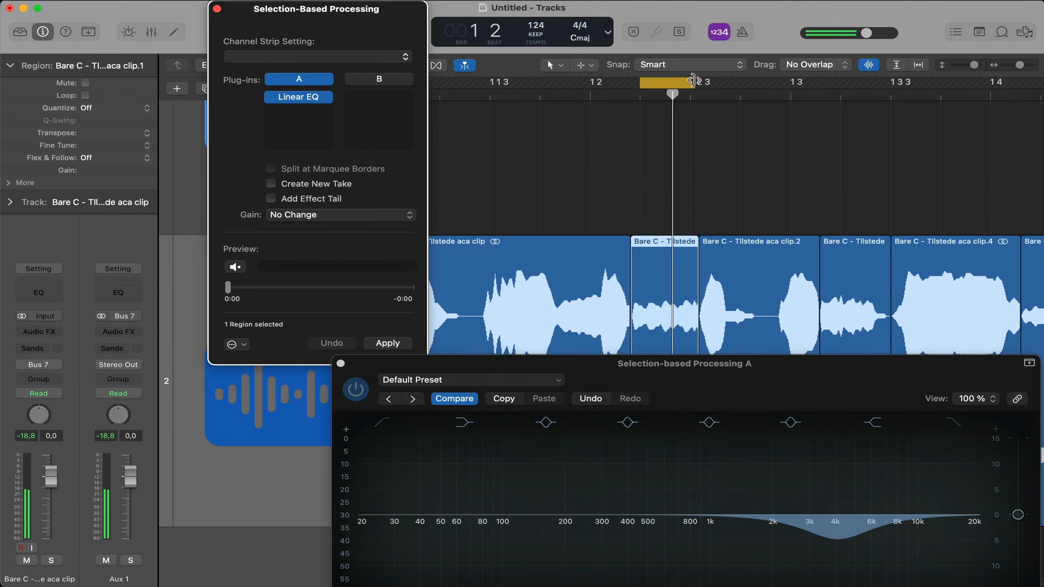
Turn the Linear Phase EQ's cut into a boost at about 4200 Hz
left_click_drag(724, 362, 511, 143)
left_click_drag(625, 323, 624, 248)
left_click_drag(600, 187, 611, 373)
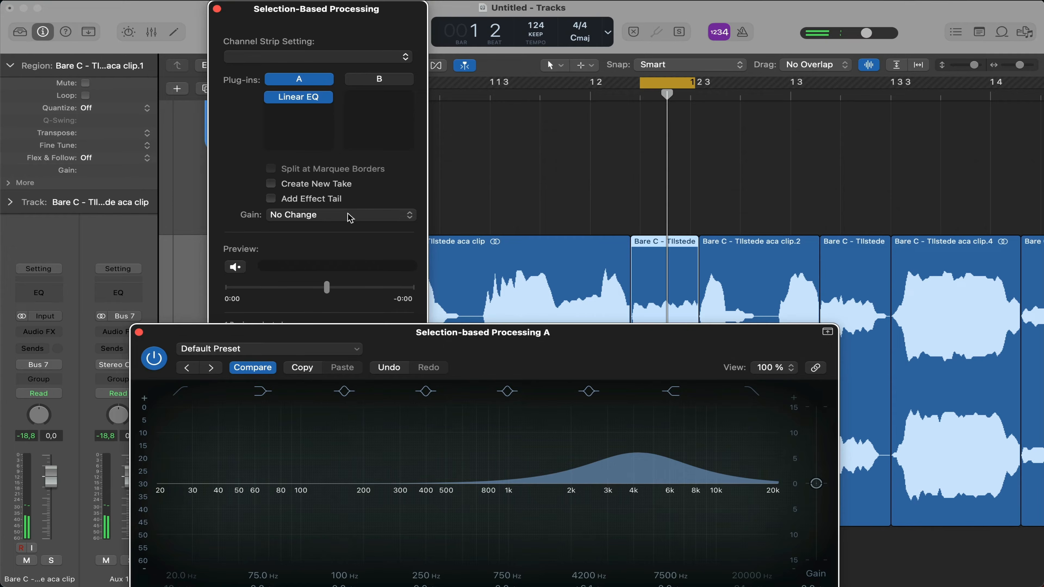
Preview the selected region and move the EQ band to a narrow cut at 6250 Hz
left_click(355, 216)
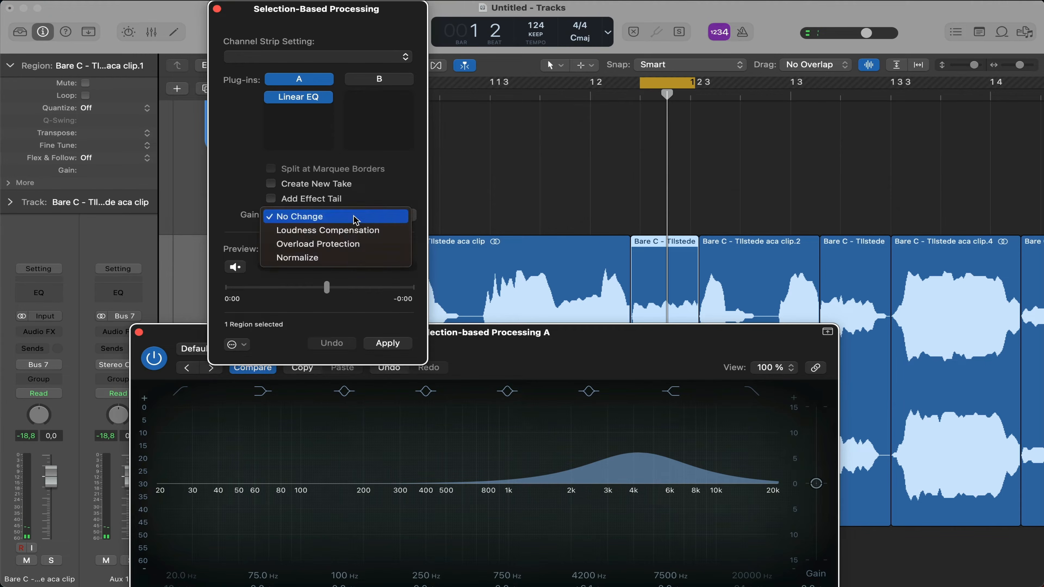
left_click(234, 267)
left_click_drag(637, 452, 675, 478)
scroll(697, 436, "up", 5)
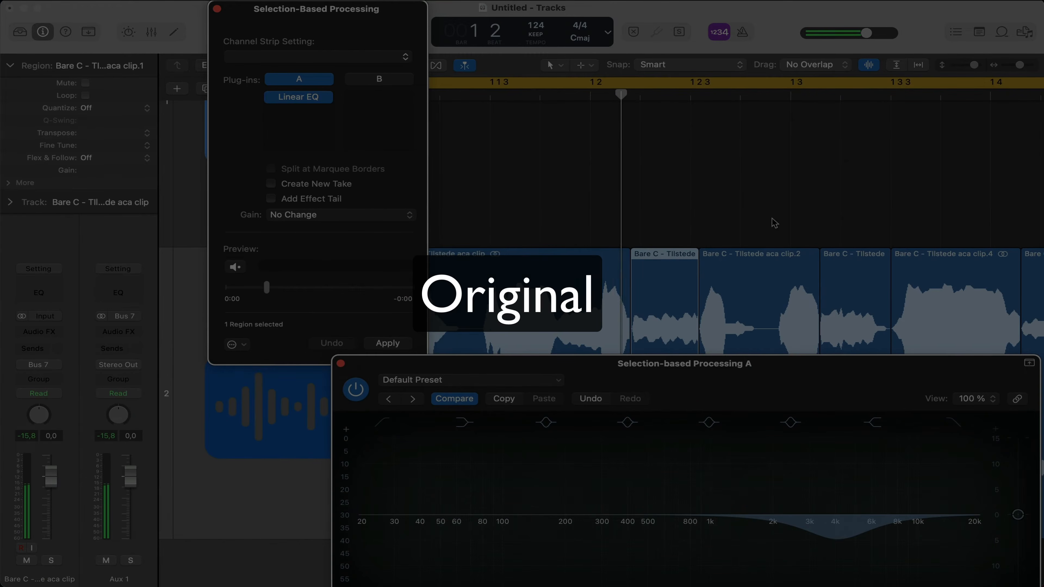
Loop the short sibilant region again and play it back for comparison with the original sound
scroll(765, 218, "down", 1)
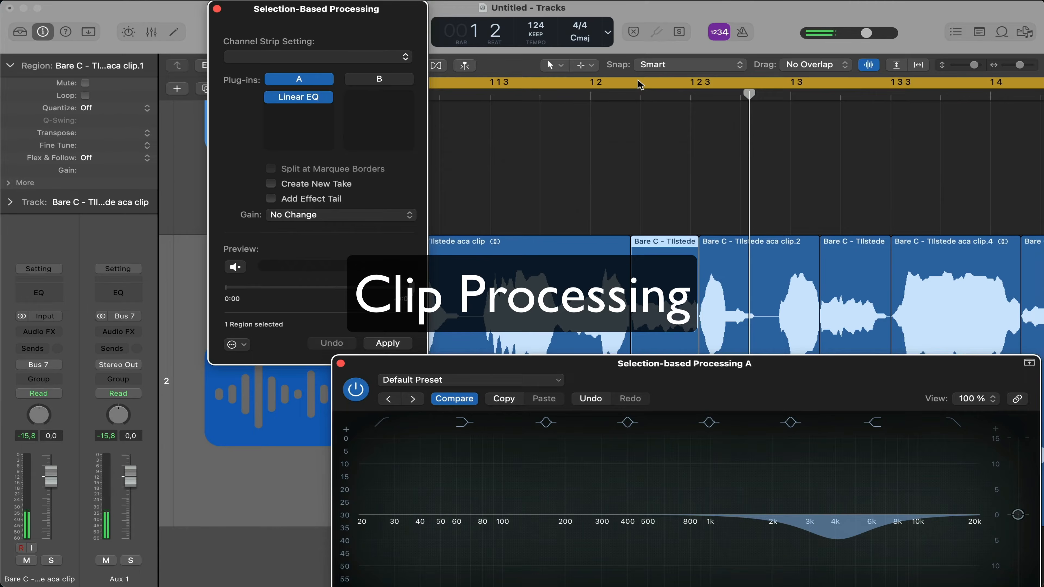
left_click_drag(640, 82, 693, 87)
key("space")
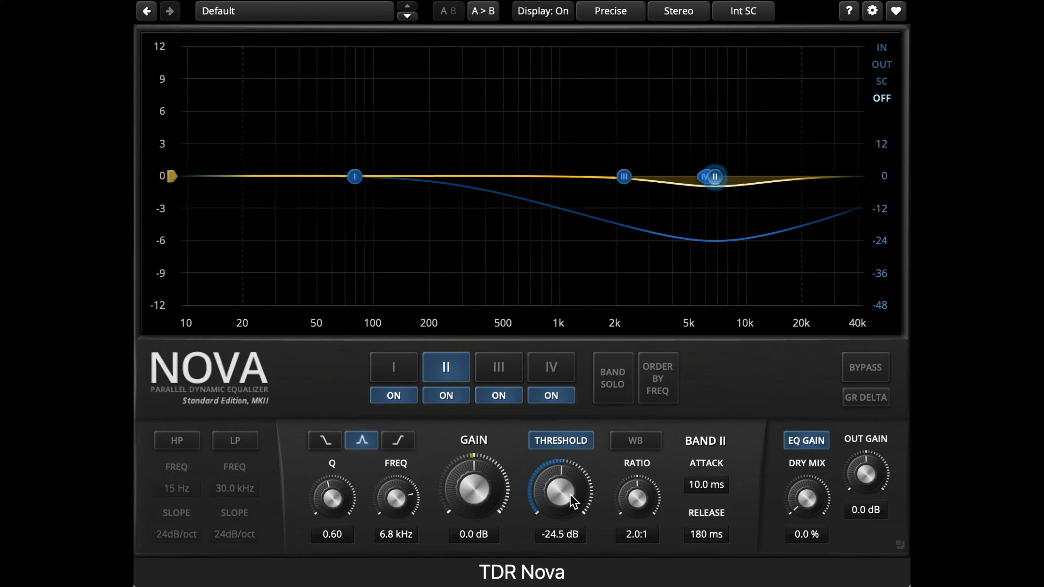
Make the 9230.9 Hz bell band in Pro-Q 3 dynamic, with a dynamic range of about -8.64 dB
scroll(570, 495, "down", 10)
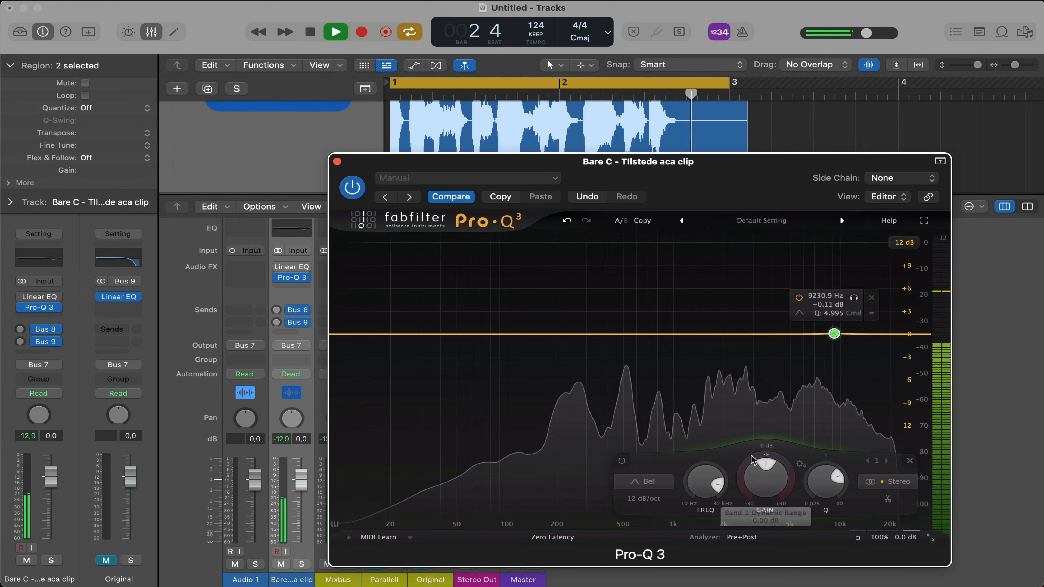
scroll(746, 467, "down", 10)
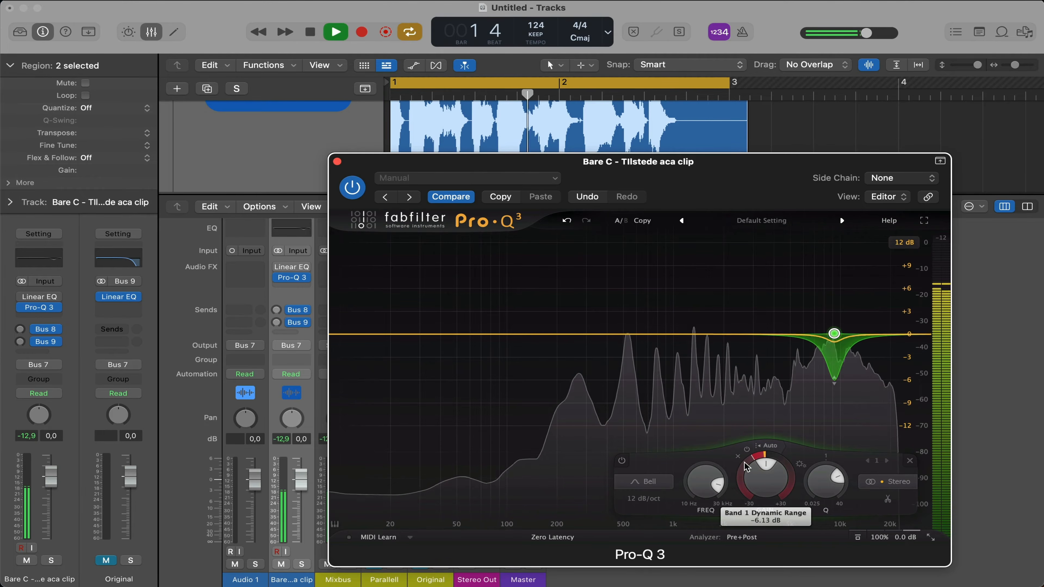
scroll(745, 467, "down", 4)
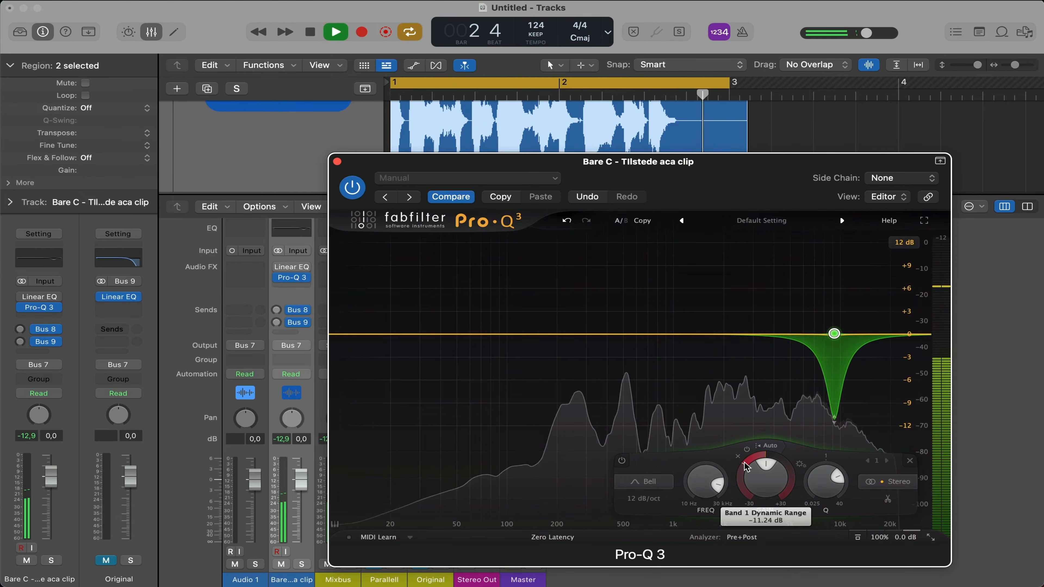
scroll(746, 467, "up", 7)
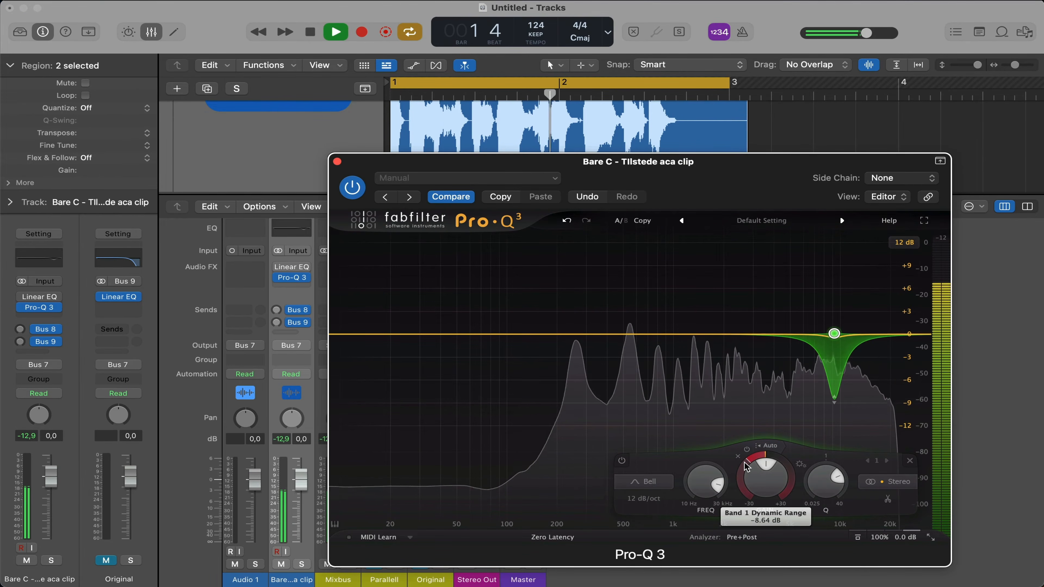
scroll(746, 467, "down", 2)
scroll(745, 471, "up", 4)
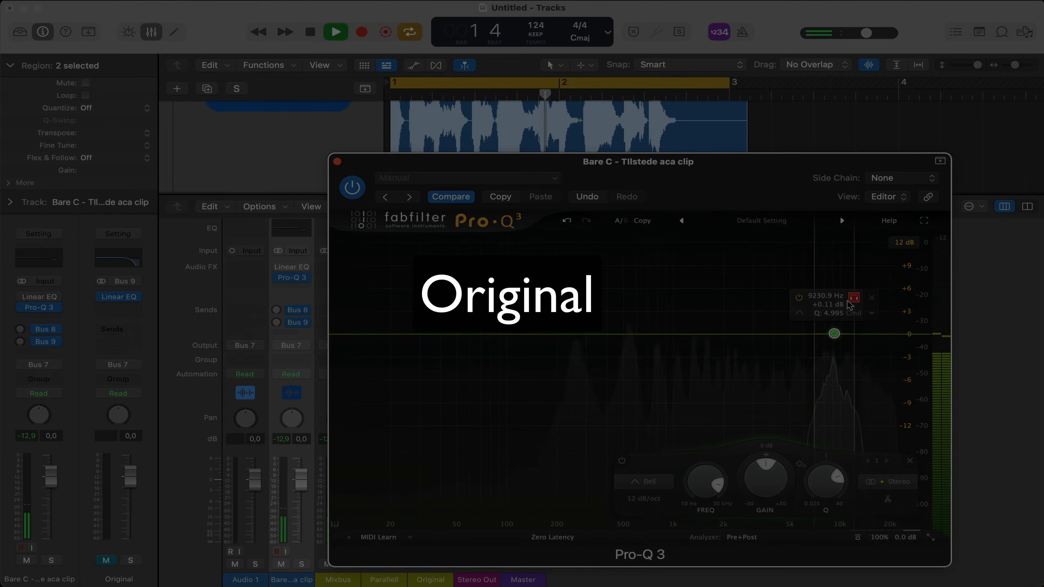
Solo the Pro-Q 3 band to place it at 9230.9 Hz, and set its dynamic range to about -11.19 dB
left_click(848, 301)
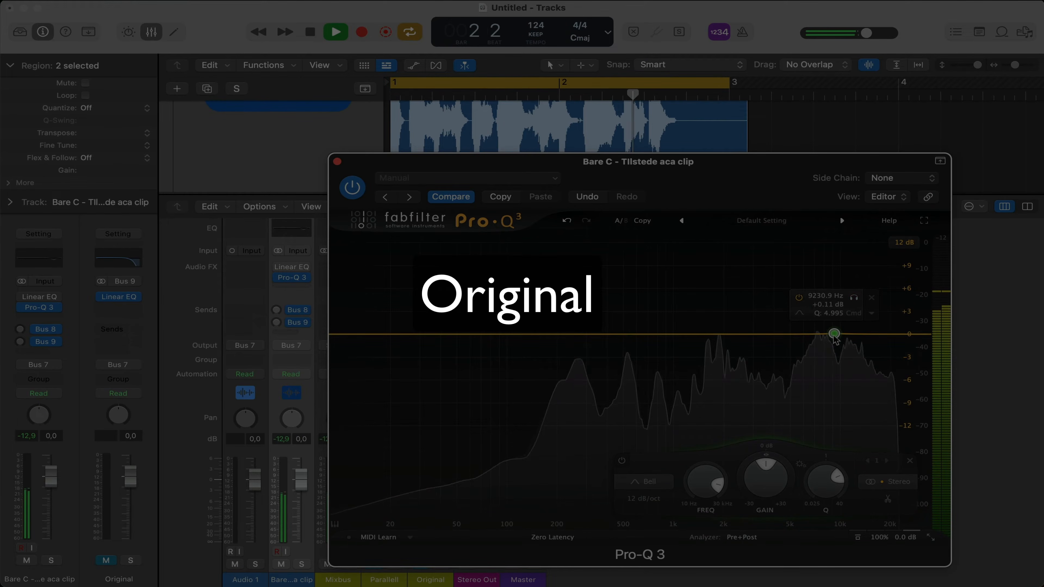
scroll(746, 466, "down", 2)
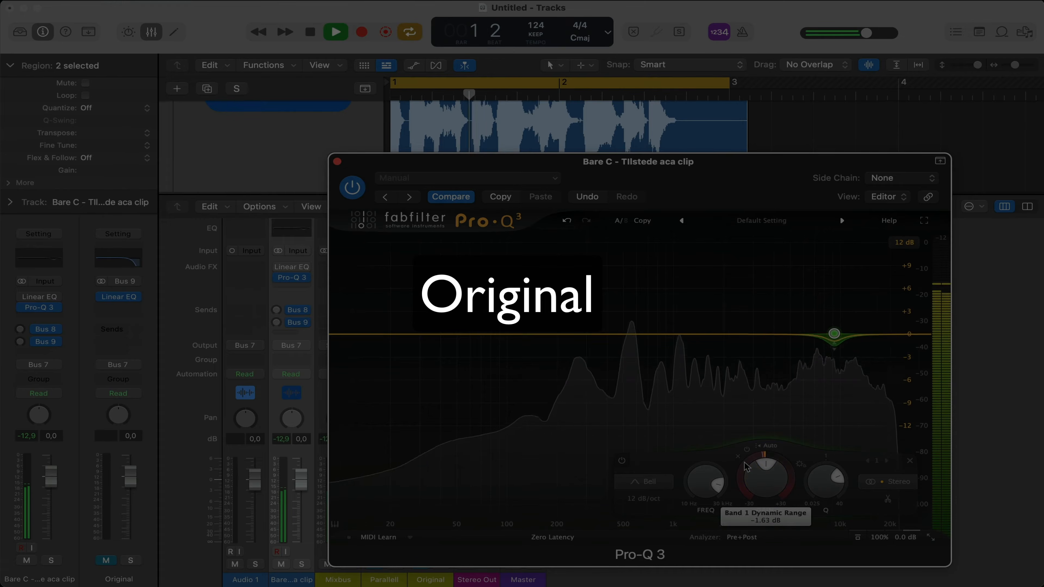
scroll(746, 467, "down", 10)
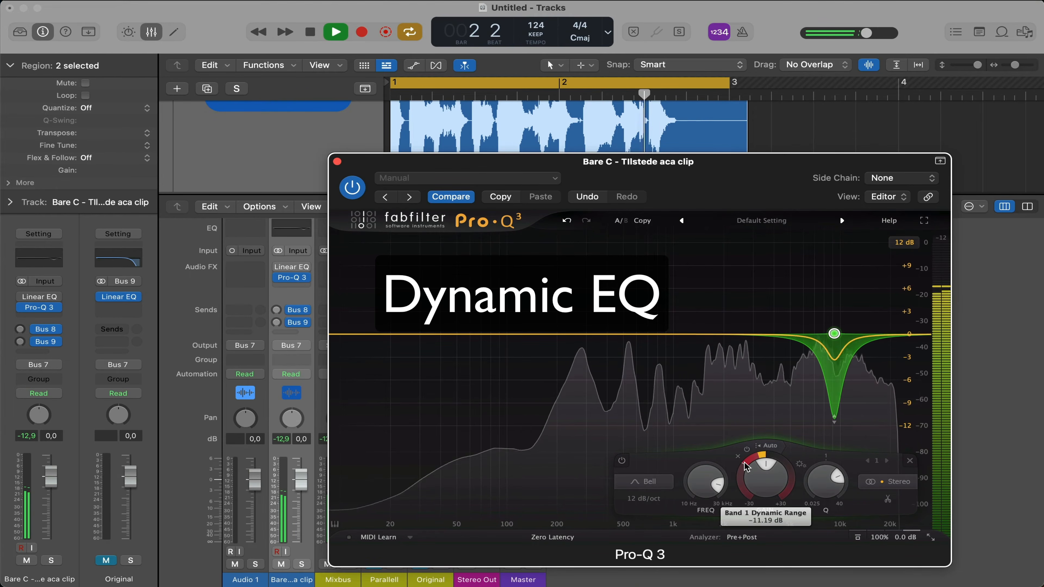
scroll(745, 465, "down", 2)
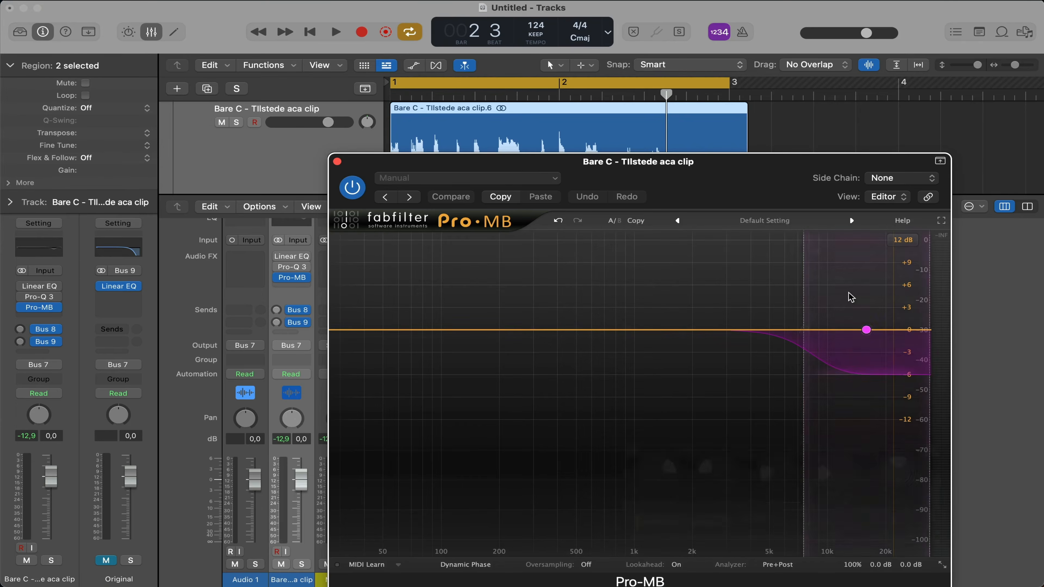
Play the vocal and lower the Pro-MB high band's low crossover to about 2.9 kHz
left_click(849, 298)
key("space")
left_click_drag(805, 329, 727, 330)
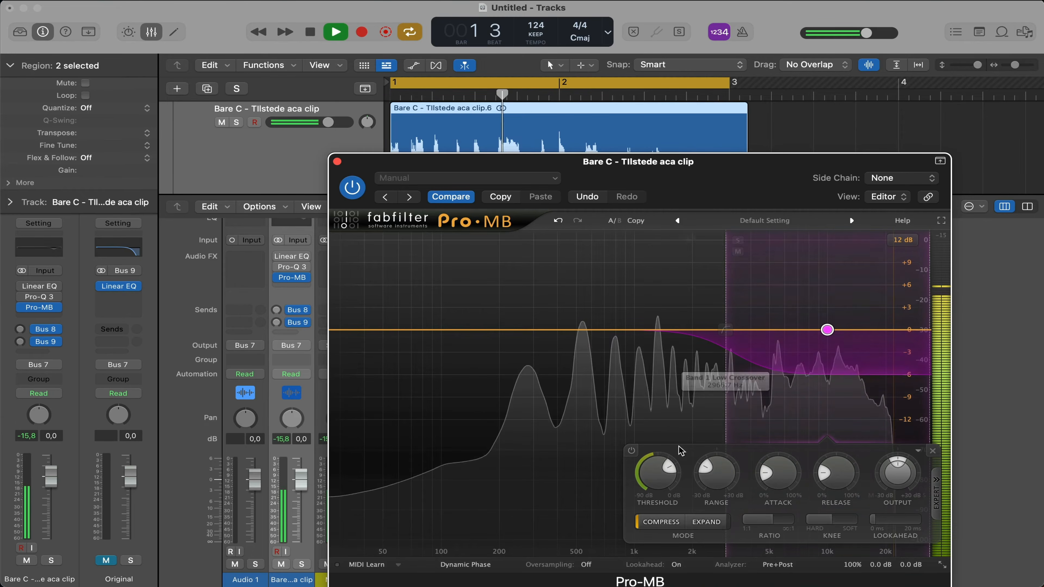
Lower the Pro-MB high band's compression threshold to below -32.46 dB
scroll(659, 475, "down", 5)
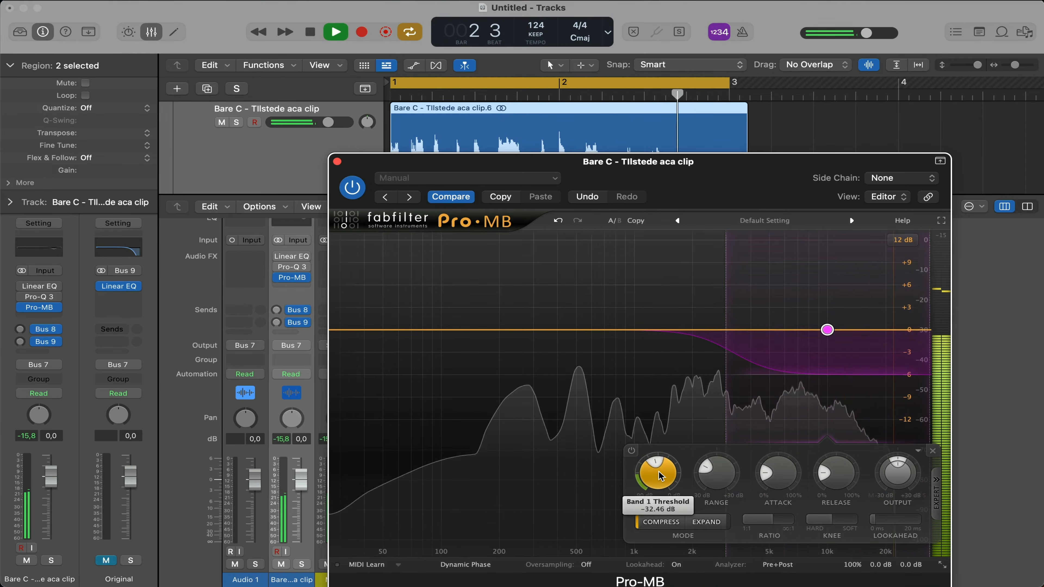
scroll(659, 475, "down", 5)
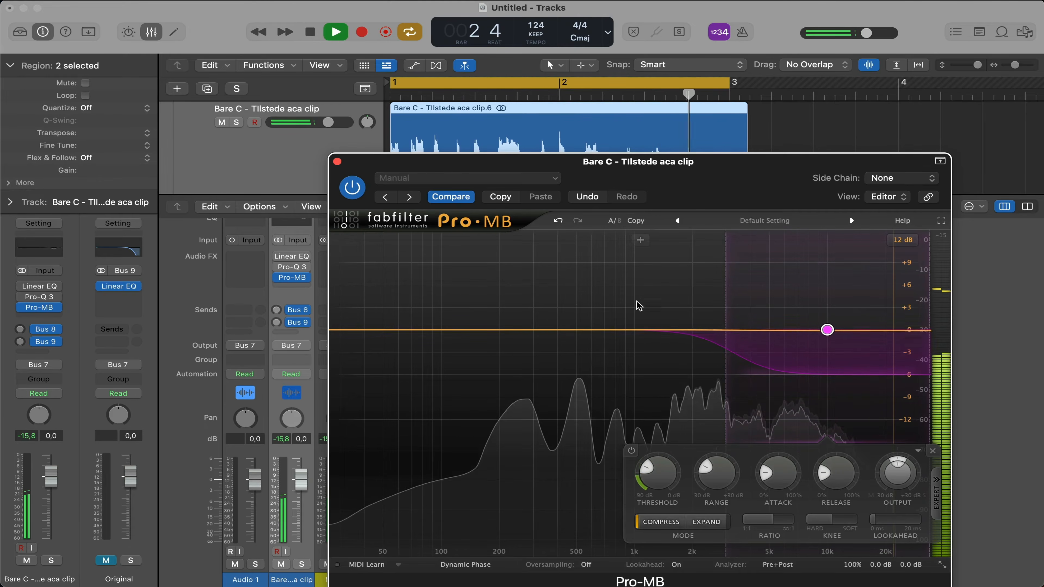
left_click(598, 329)
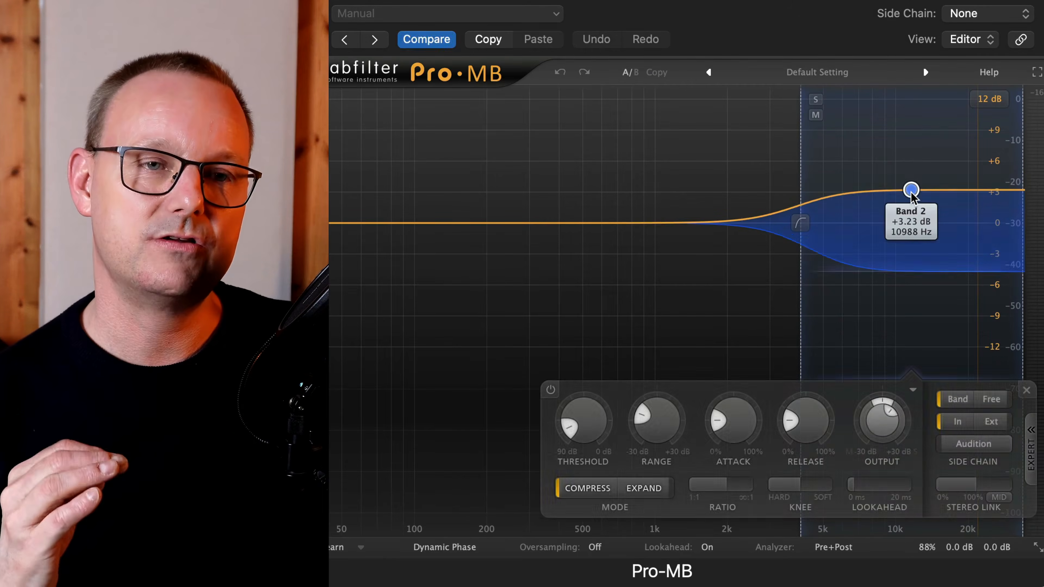
Adjust Band 2's output level in Pro-MB to about +4.59 dB and audition the result
left_click_drag(911, 192, 913, 213)
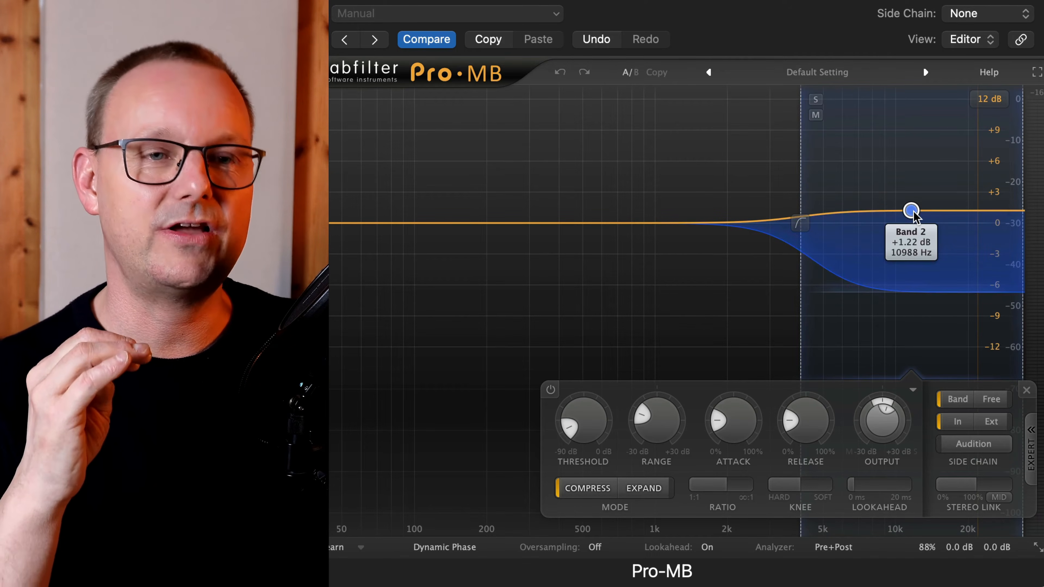
scroll(883, 407, "up", 5)
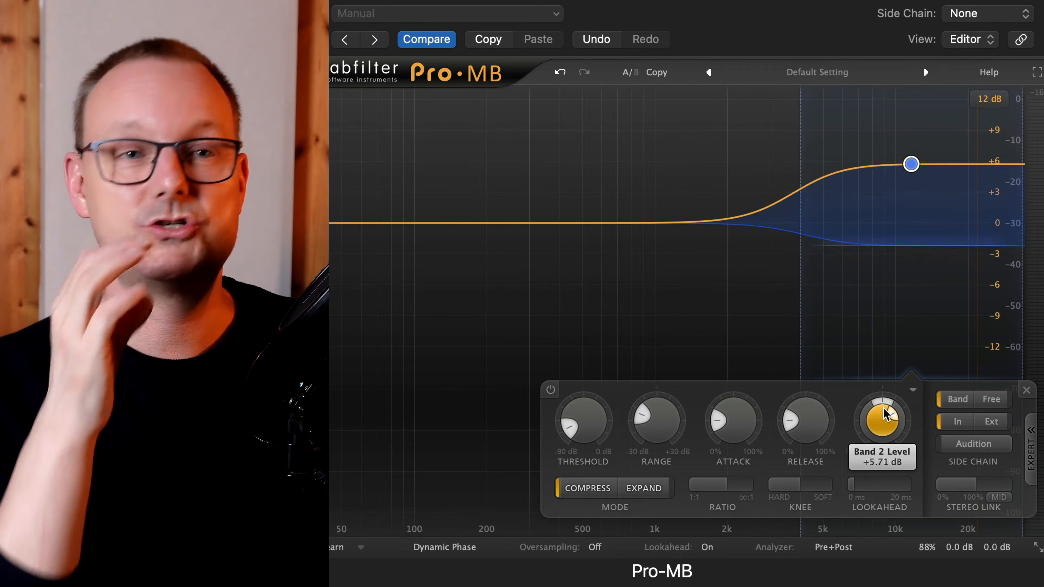
scroll(884, 414, "down", 1)
key("space")
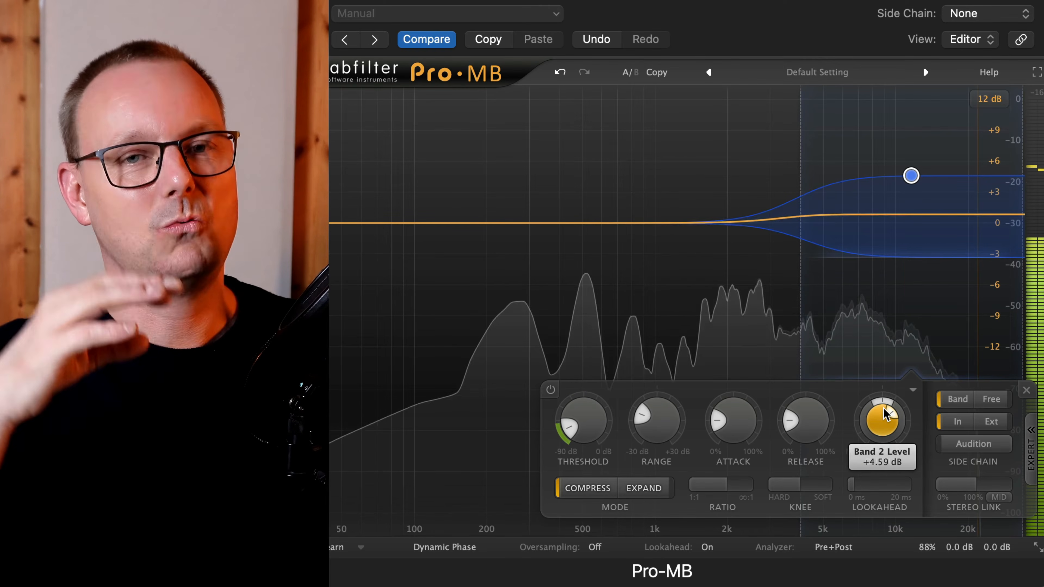
key("space")
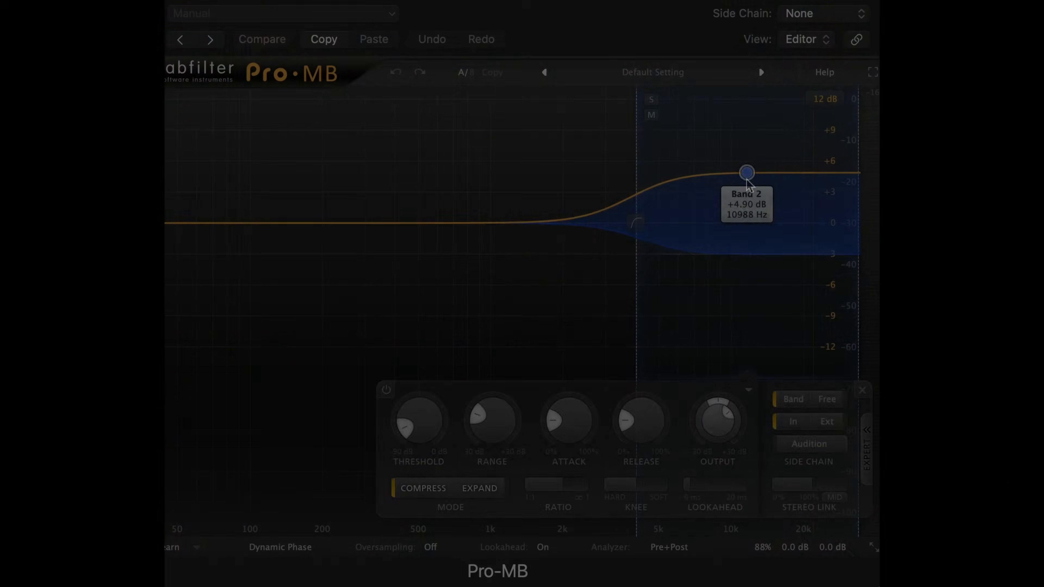
left_click_drag(748, 222, 748, 211)
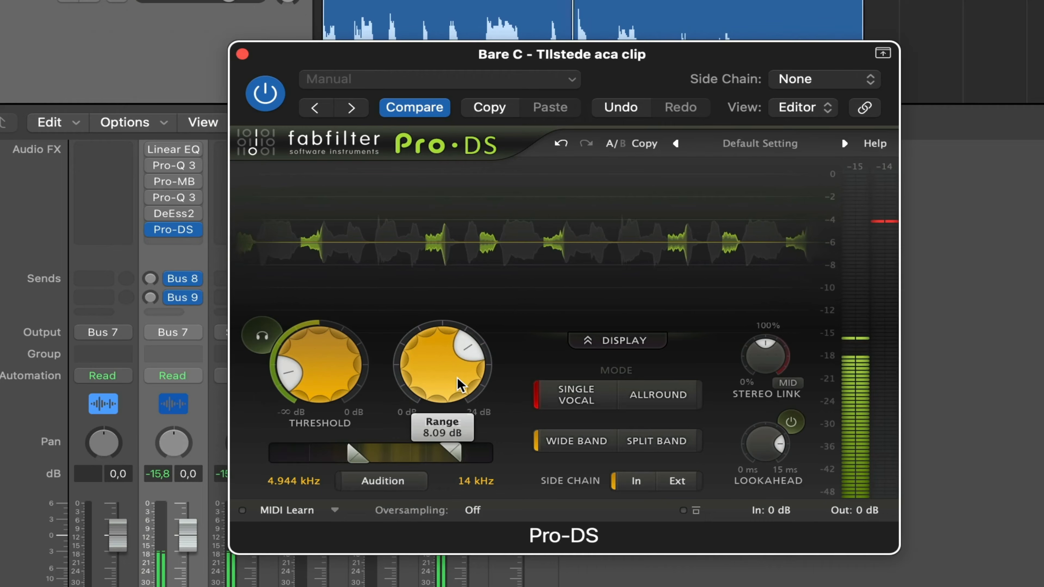
Raise the Pro-DS de-esser's range to slightly more than 10.22 dB during playback
scroll(457, 377, "up", 3)
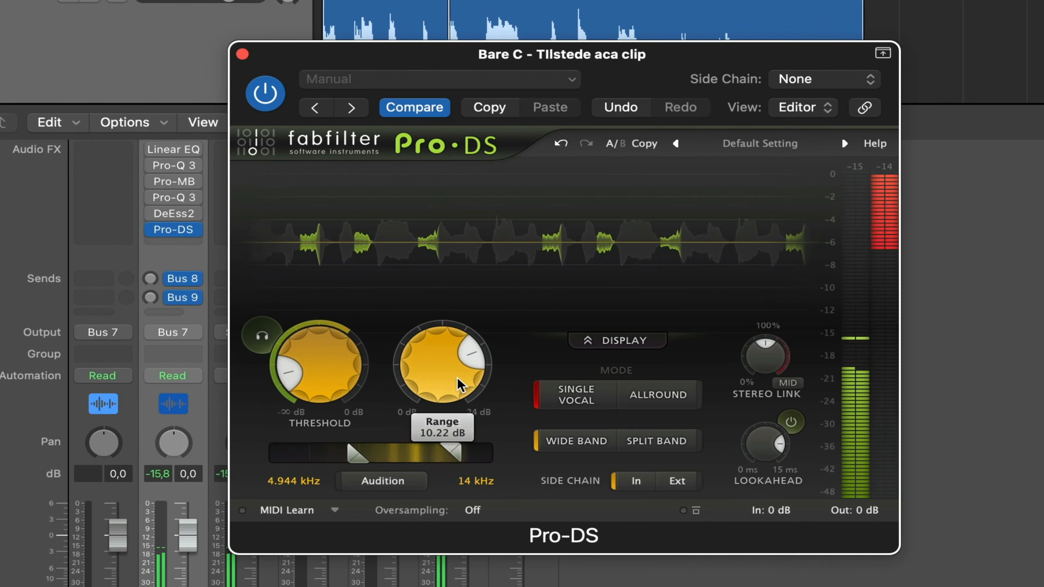
scroll(456, 378, "up", 5)
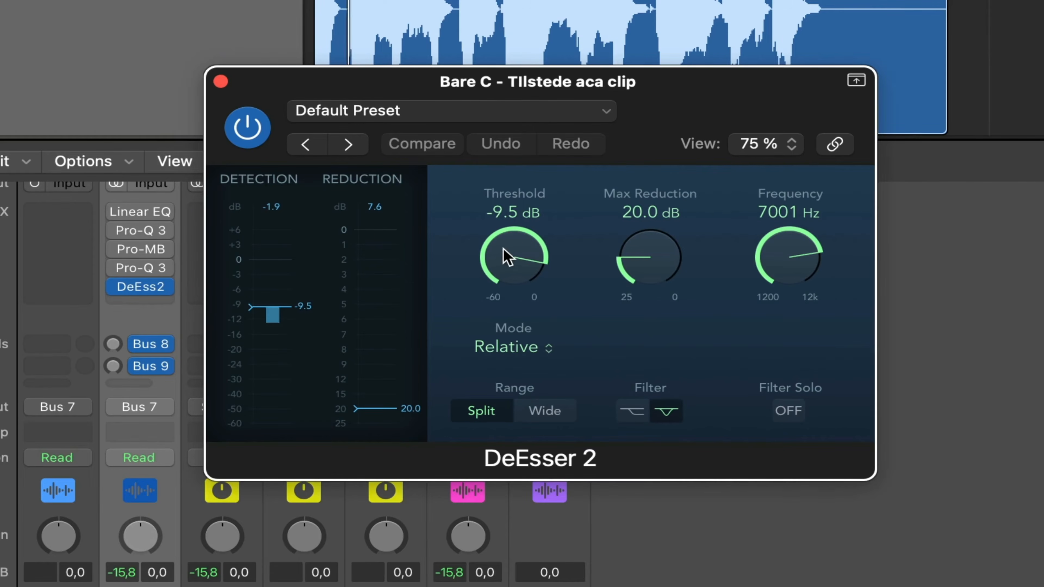
scroll(509, 257, "down", 10)
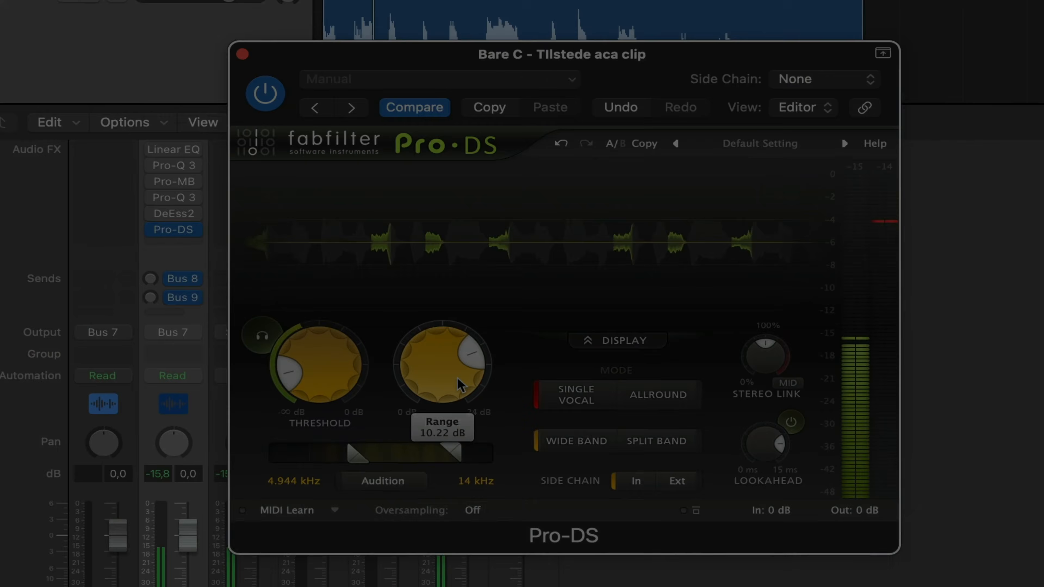
scroll(456, 378, "up", 2)
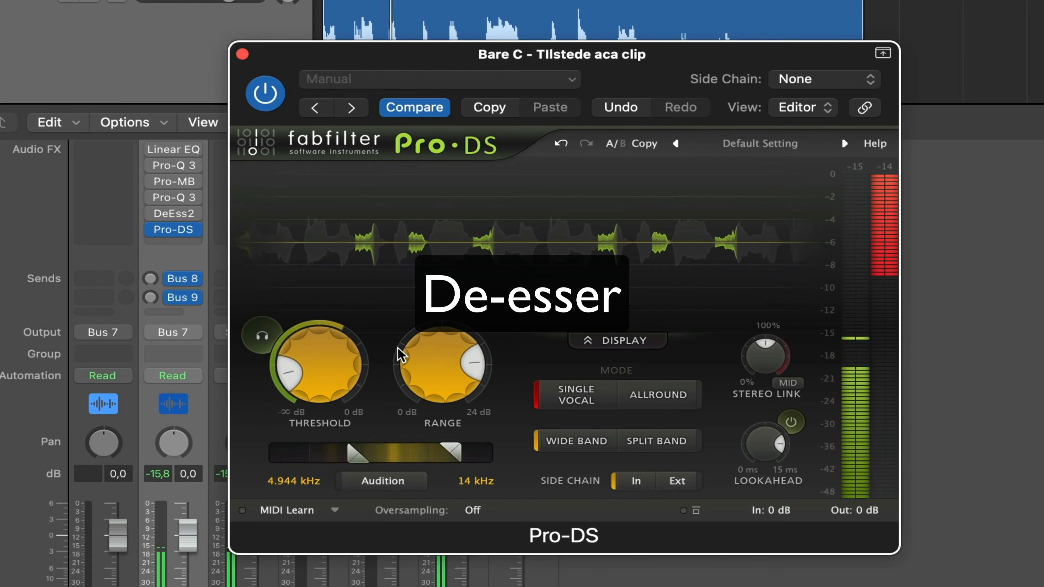
scroll(438, 375, "up", 3)
scroll(438, 375, "up", 1)
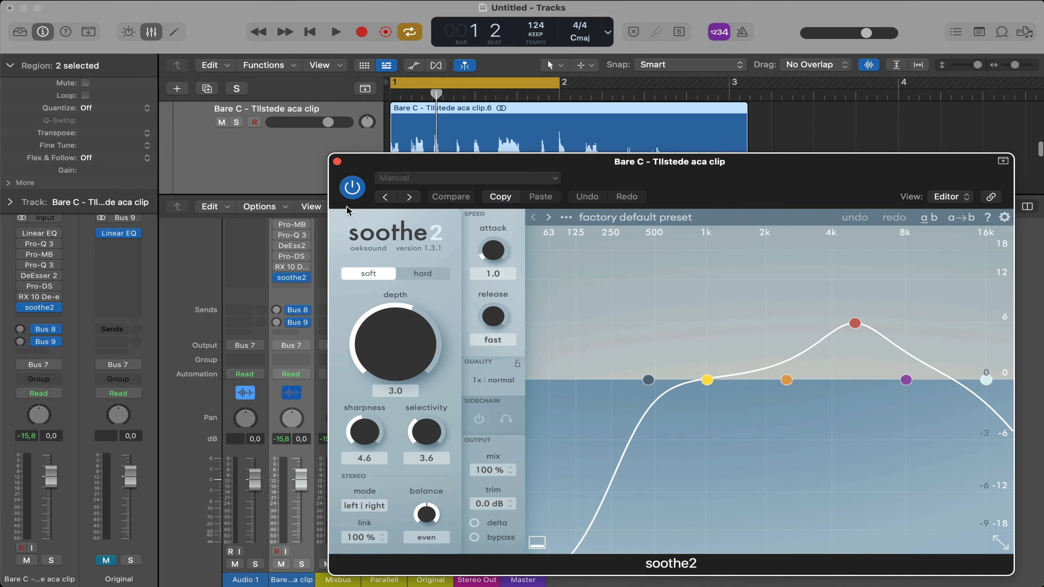
During playback, set soothe2's band 3 to about 6.2 kHz with 11 dB sensitivity and reduce the mix to 39%
key("space")
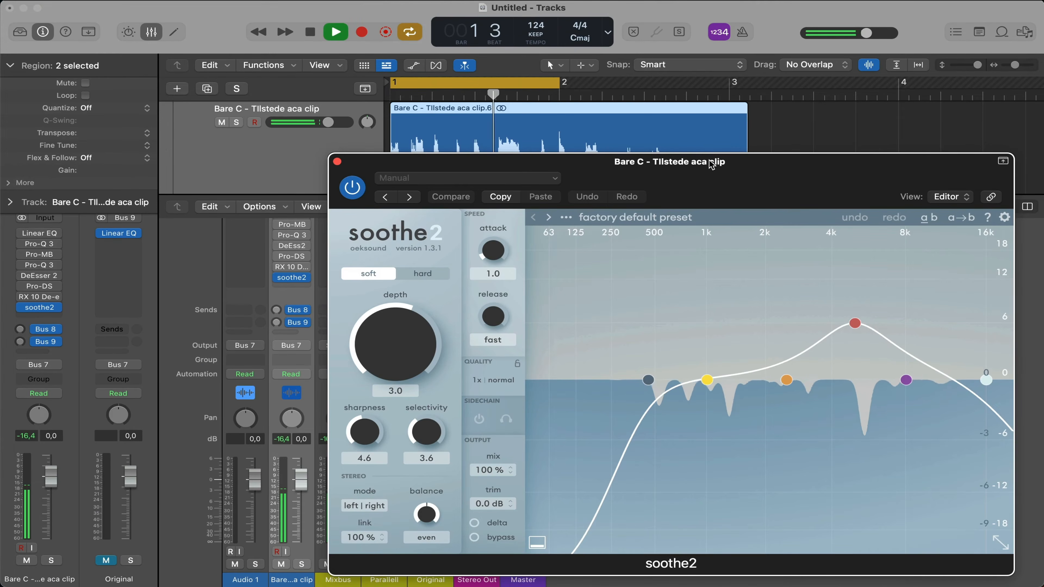
left_click_drag(658, 161, 454, 57)
left_click_drag(651, 220, 669, 166)
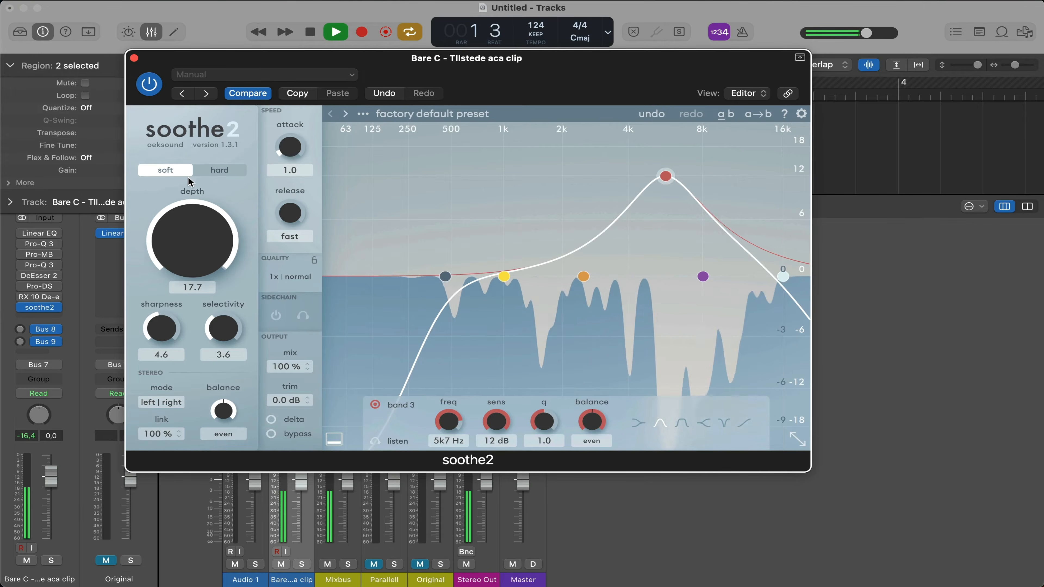
mouse_move(674, 177)
left_mouse_down()
mouse_move(600, 174)
mouse_move(697, 178)
mouse_move(683, 186)
left_mouse_up()
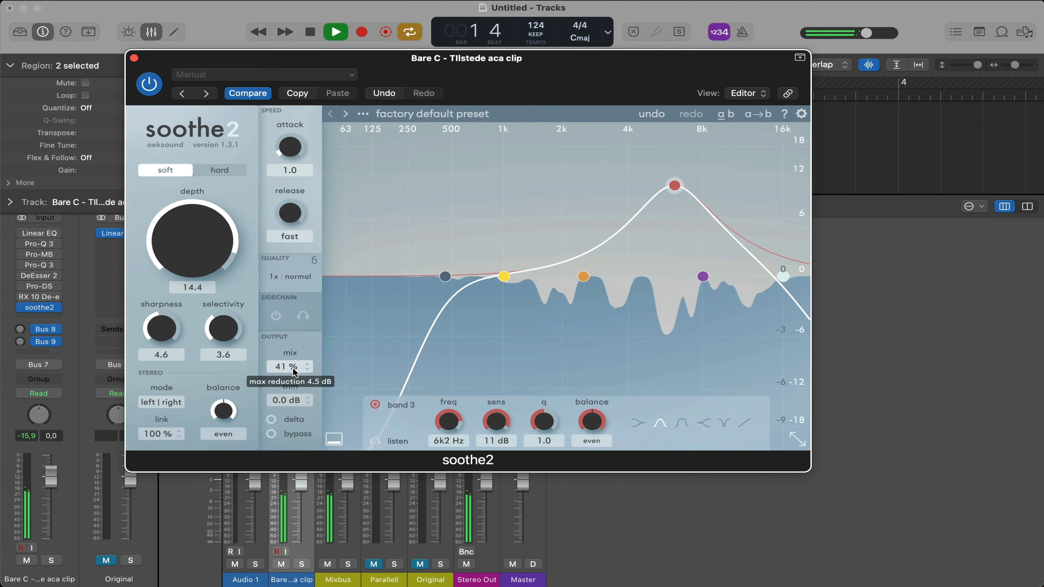
mouse_move(294, 372)
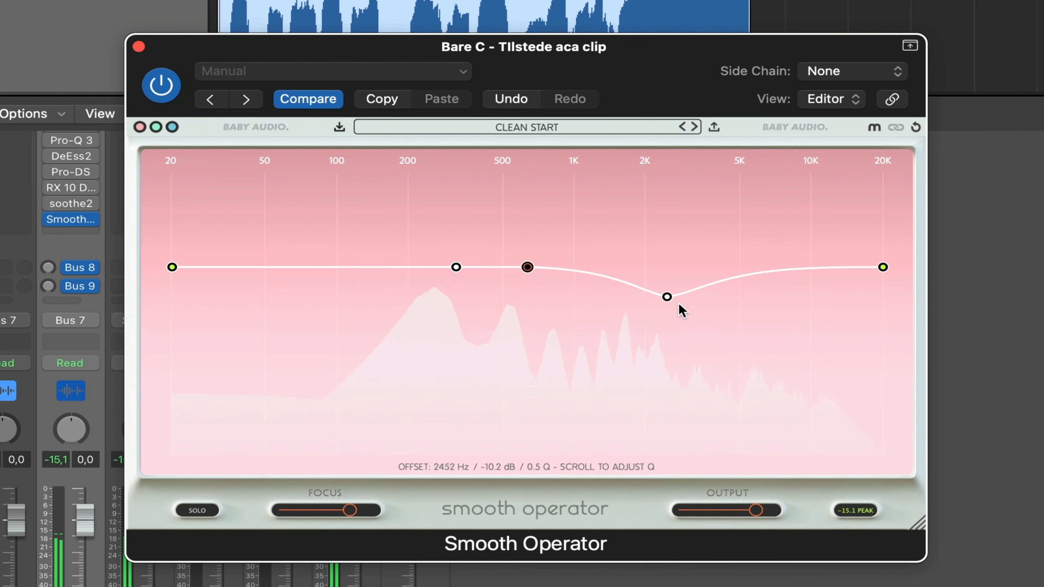
Shape Smooth Operator's curve by pulling down the 20 kHz end point and the node near 4.7 kHz
left_click_drag(681, 307, 736, 251)
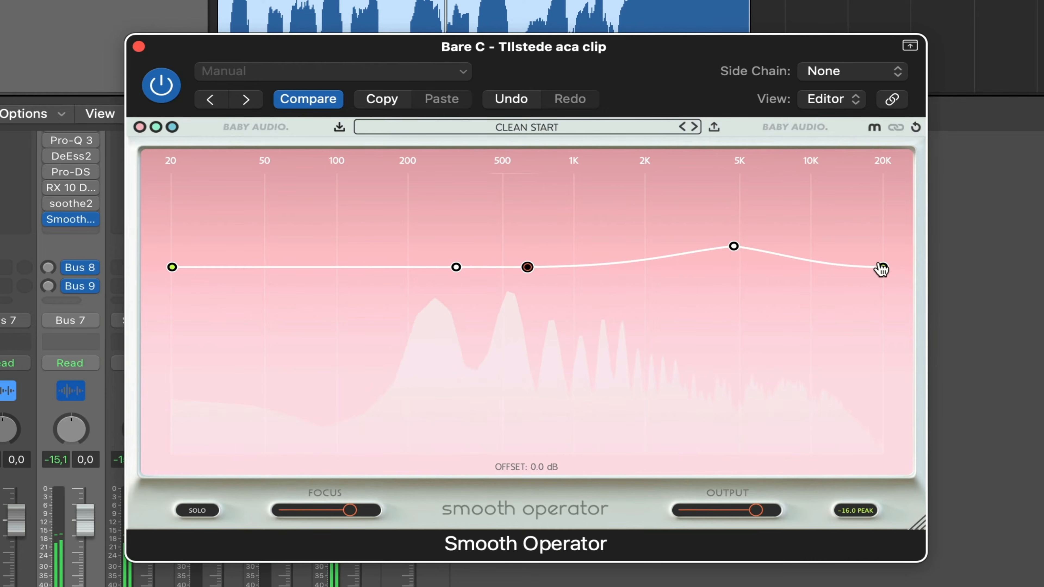
left_click_drag(881, 270, 883, 394)
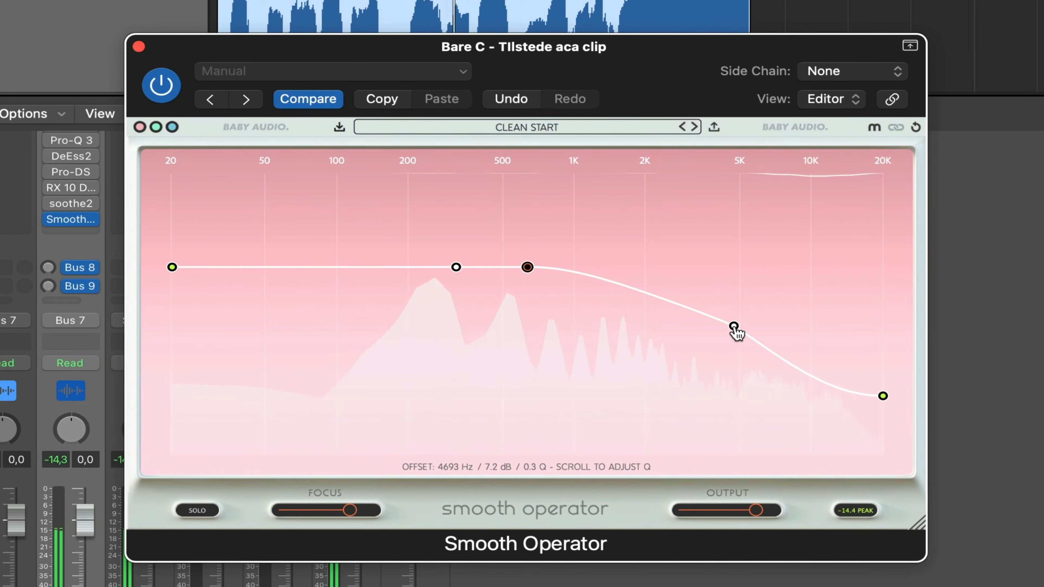
left_click_drag(735, 329, 715, 427)
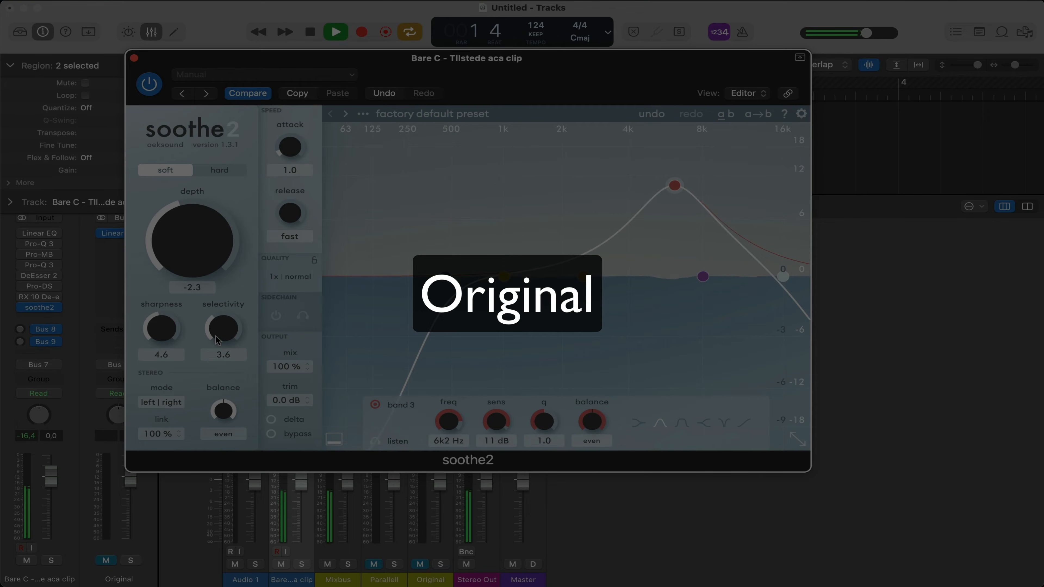
Raise soothe2's depth to 14.4 while the vocal plays
left_click_drag(210, 314, 210, 268)
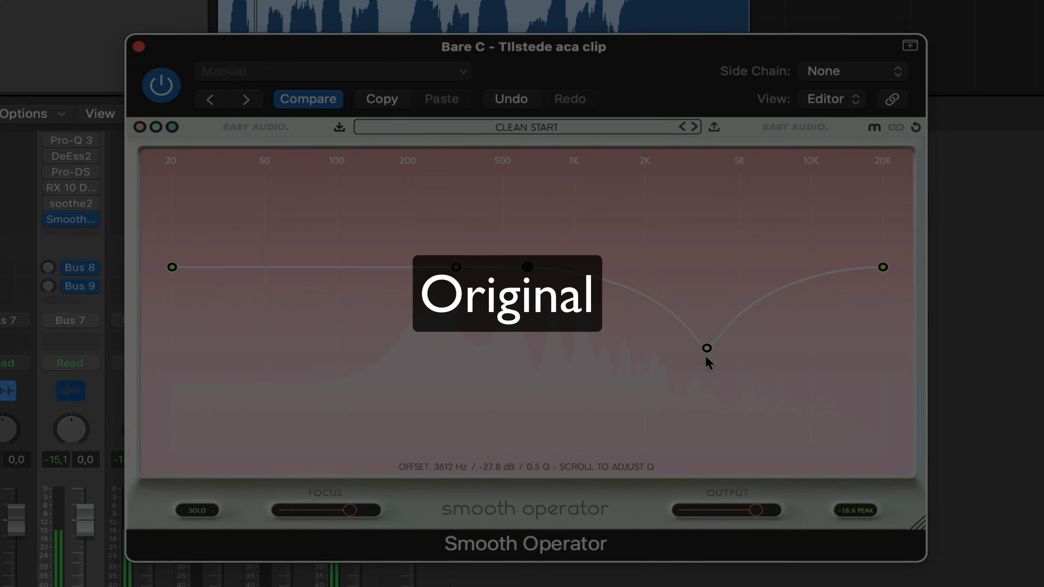
left_click_drag(705, 355, 780, 266)
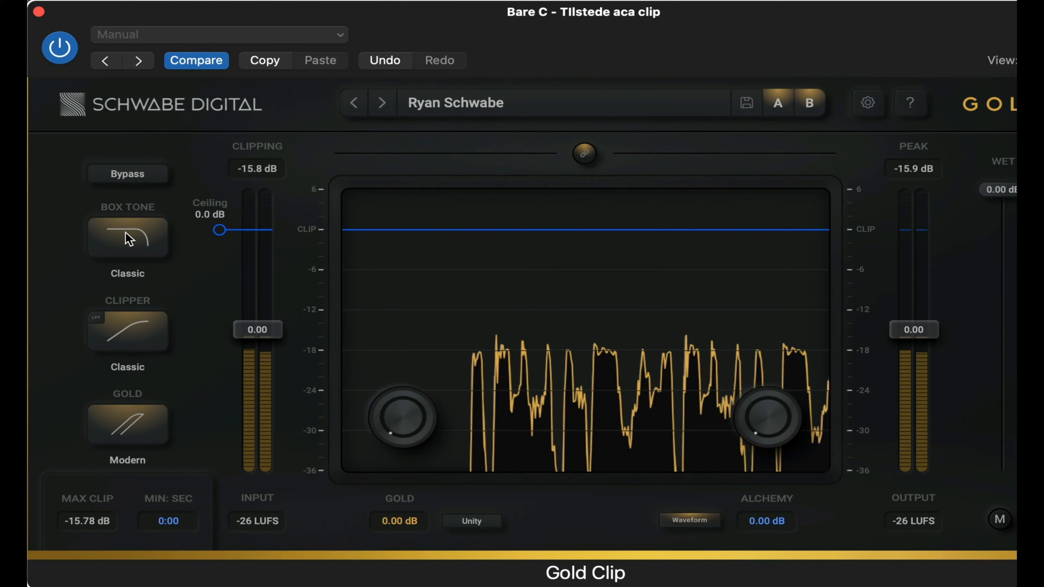
Switch Gold Clip's box tone to Modern, toggle bypass to compare, and turn up the Alchemy amount
left_click(129, 239)
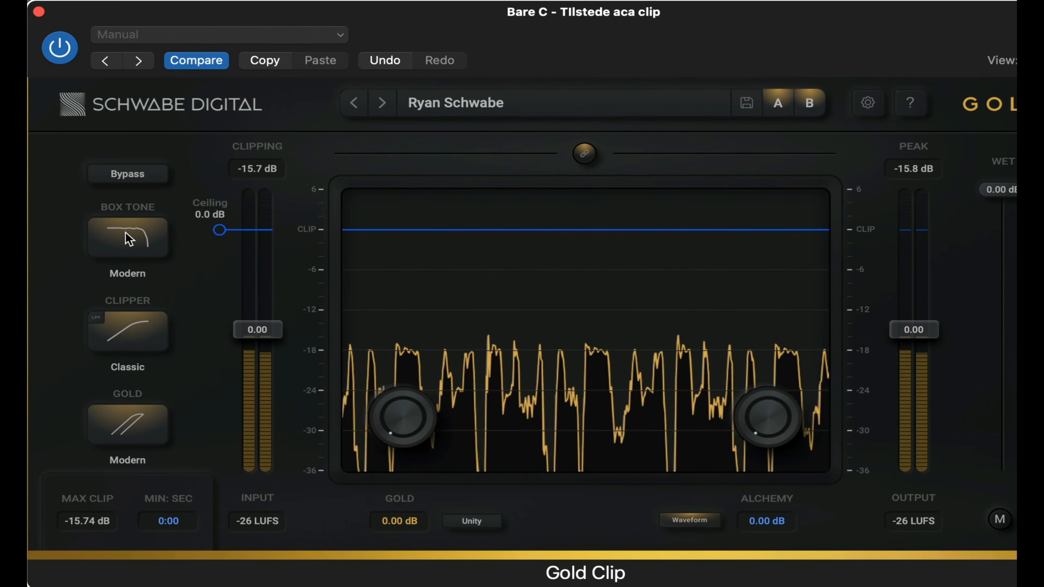
left_click(142, 174)
left_click(142, 174)
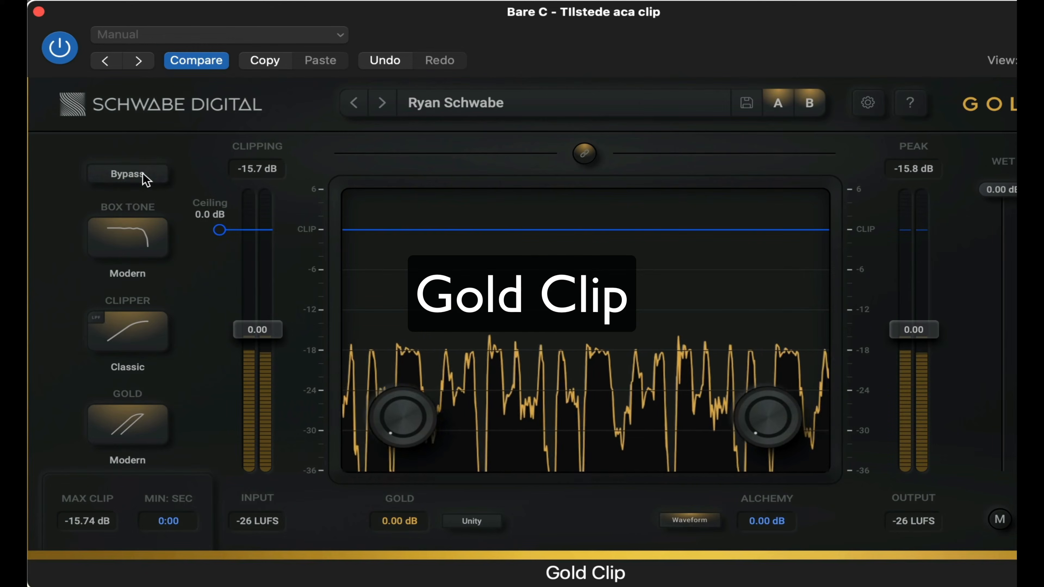
left_click(141, 174)
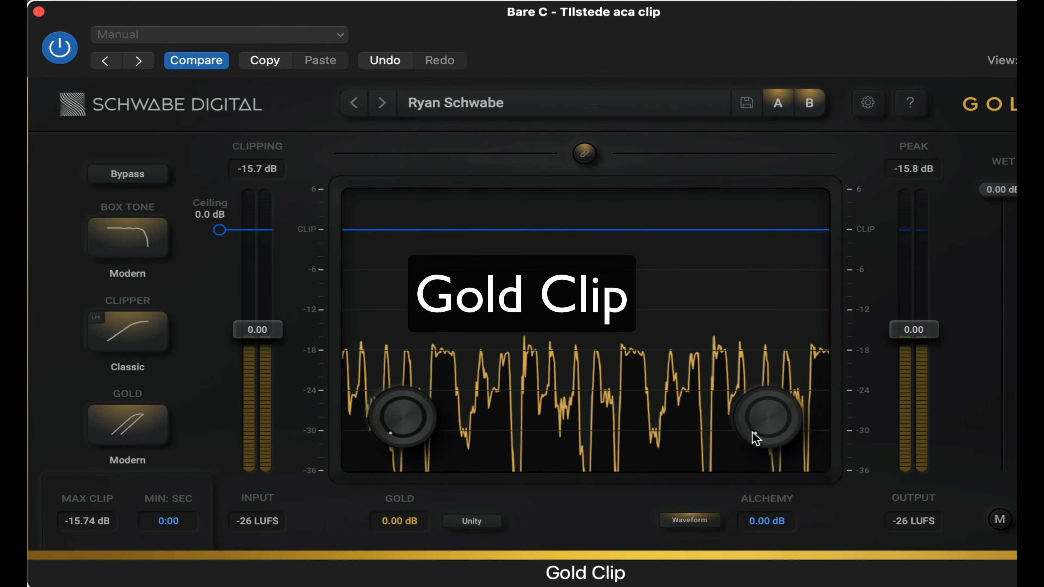
left_click_drag(755, 438, 757, 94)
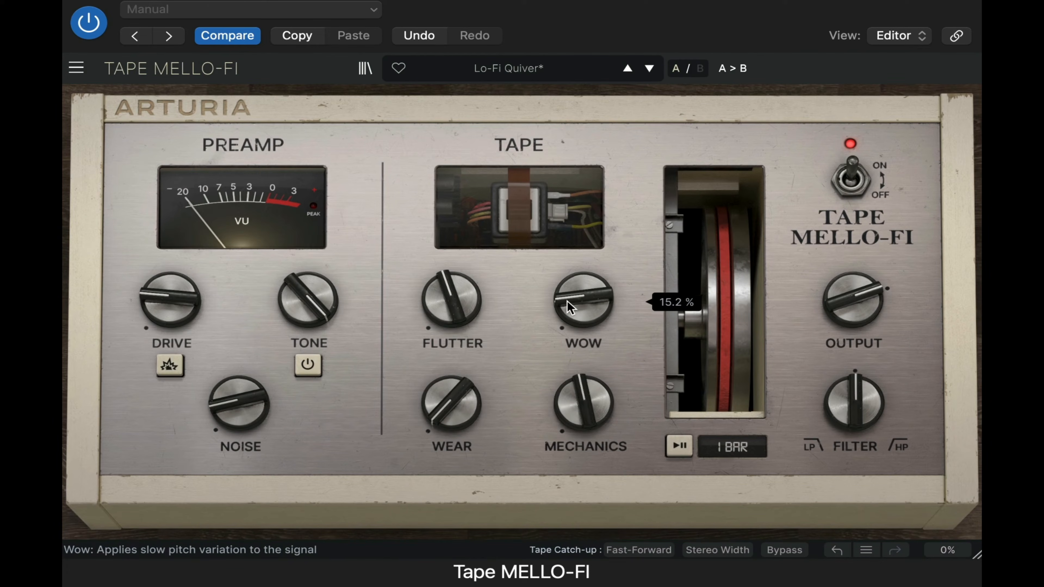
Turn Tape Mello-Fi's Wow, Mechanics and Flutter down to their minimum
left_click_drag(568, 306, 568, 263)
left_click_drag(584, 400, 583, 454)
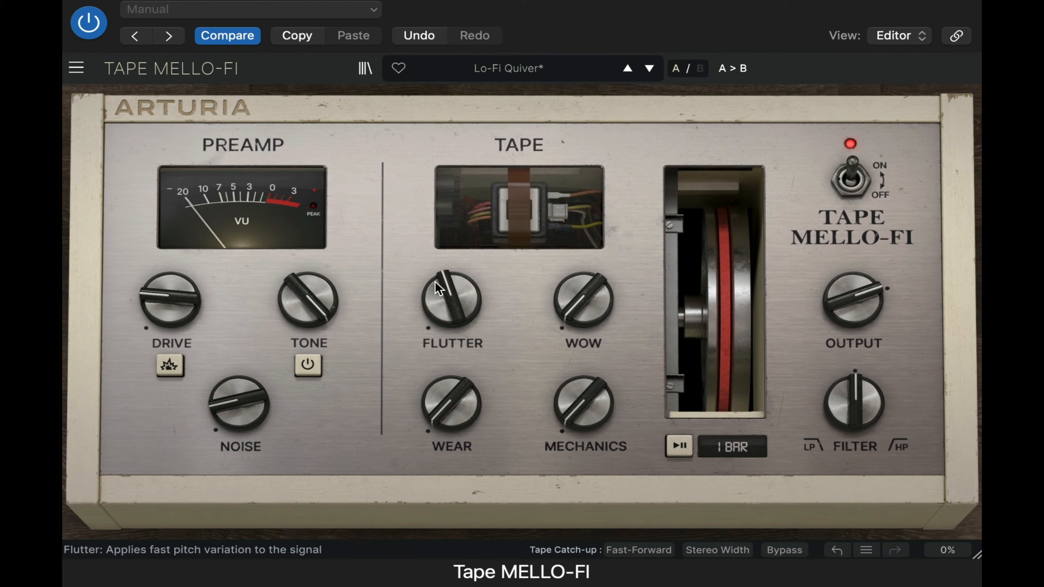
left_click_drag(440, 290, 440, 362)
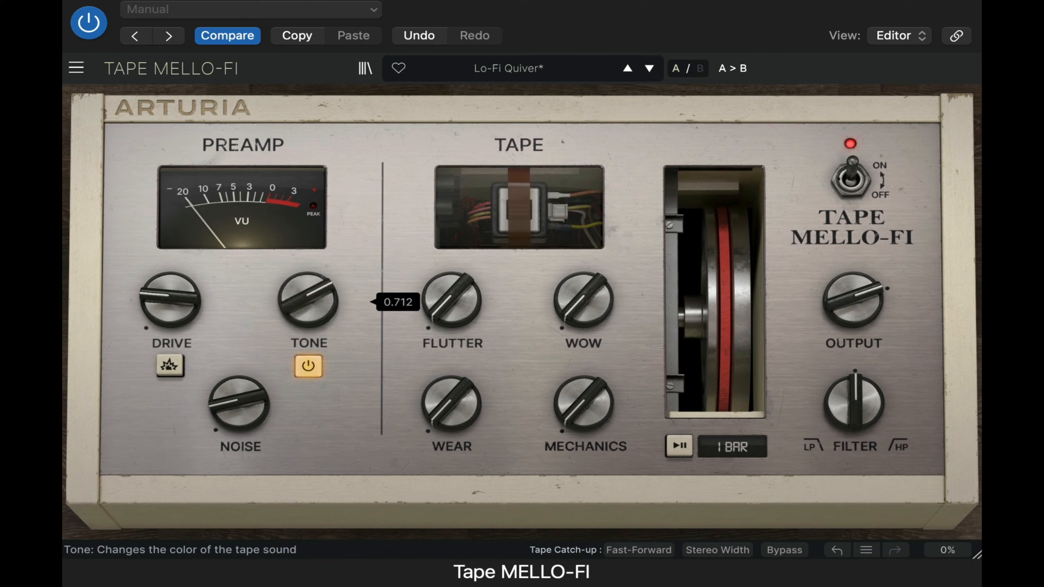
Turn down Tape Mello-Fi's tone with the tone circuit active and raise the preamp drive
left_click_drag(308, 299, 304, 376)
left_click(168, 367)
left_click_drag(170, 299, 170, 273)
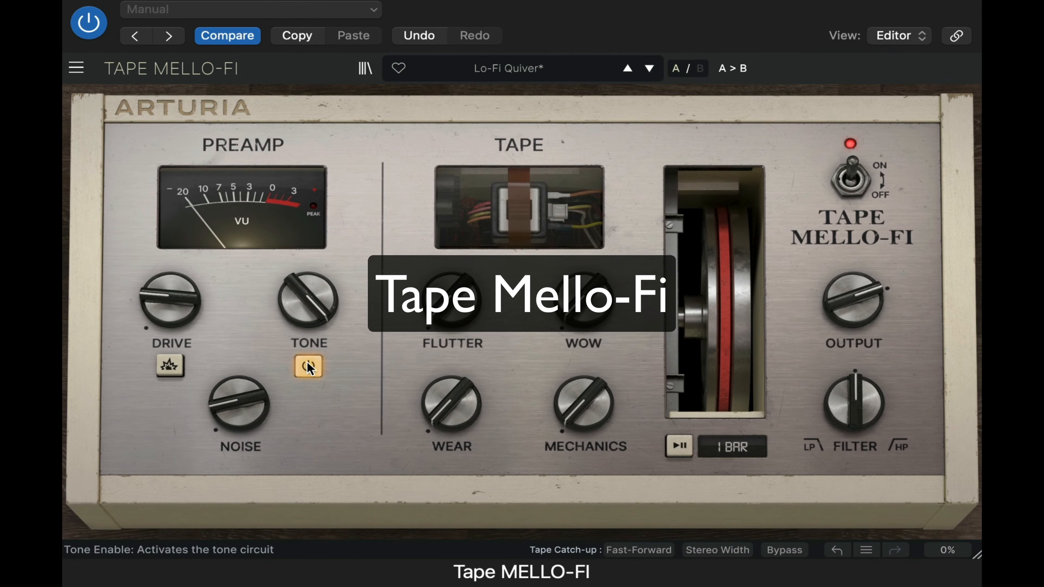
left_click_drag(170, 304, 170, 287)
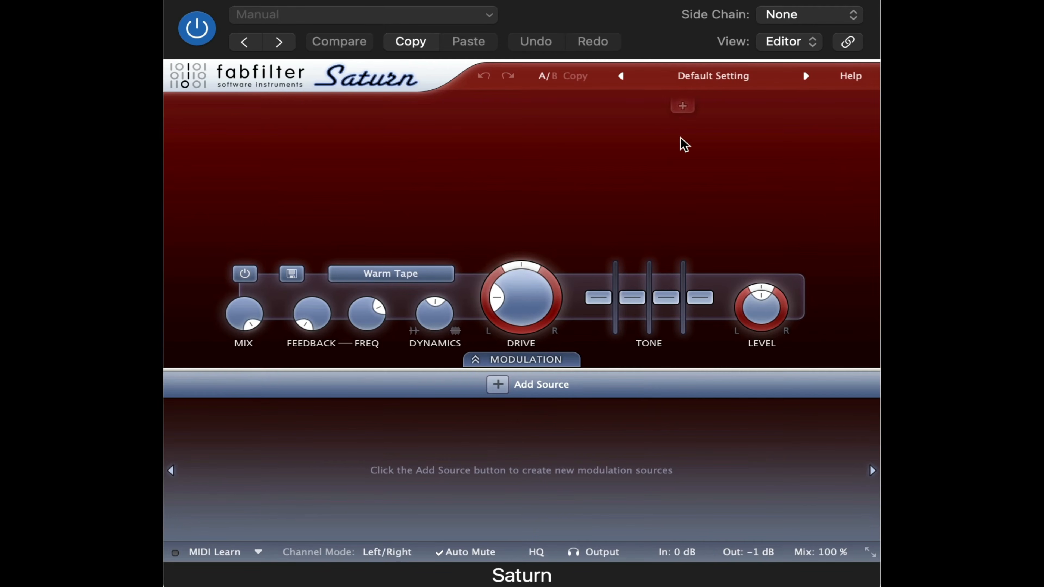
Split Saturn into two bands with a crossover in the high frequencies and bypass the plug-in to compare
mouse_move(692, 111)
left_mouse_down()
mouse_move(627, 110)
mouse_move(686, 120)
left_mouse_up()
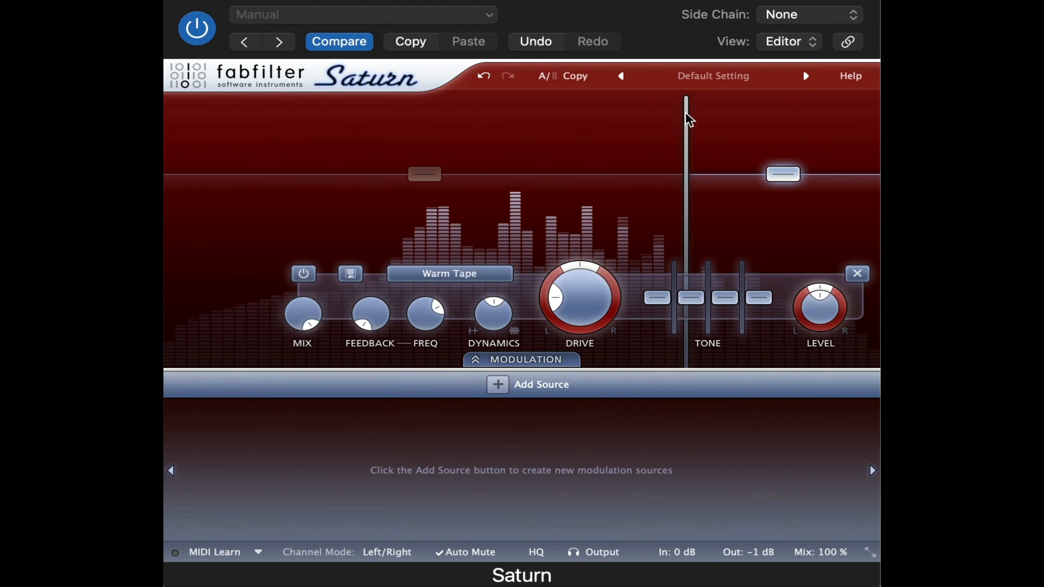
mouse_move(787, 167)
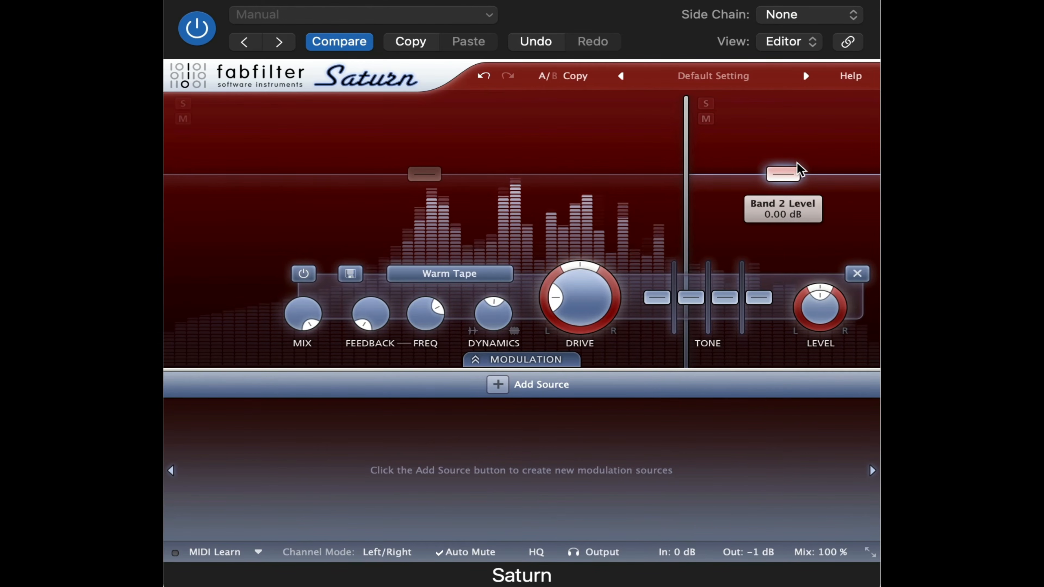
left_click(198, 28)
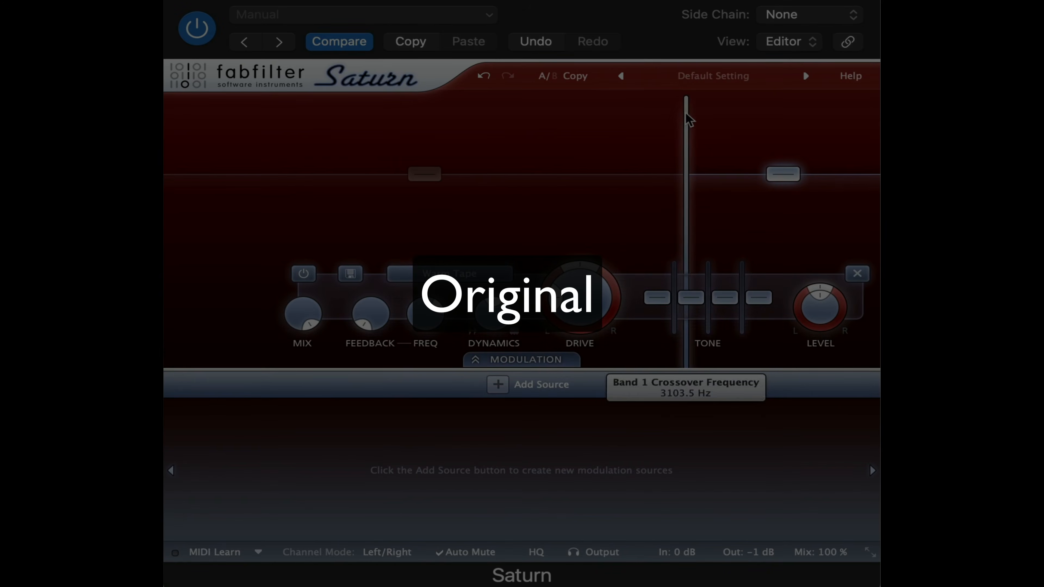
key("space")
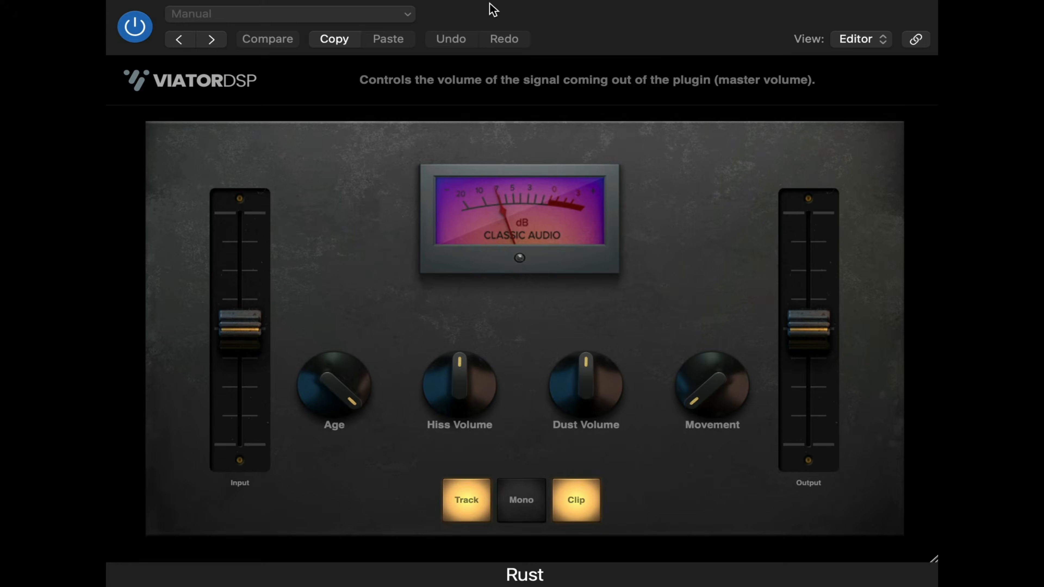
Turn Rust's Age, Hiss Volume and Dust Volume down to minimum and toggle the Clip and Track options
left_click_drag(333, 370, 321, 395)
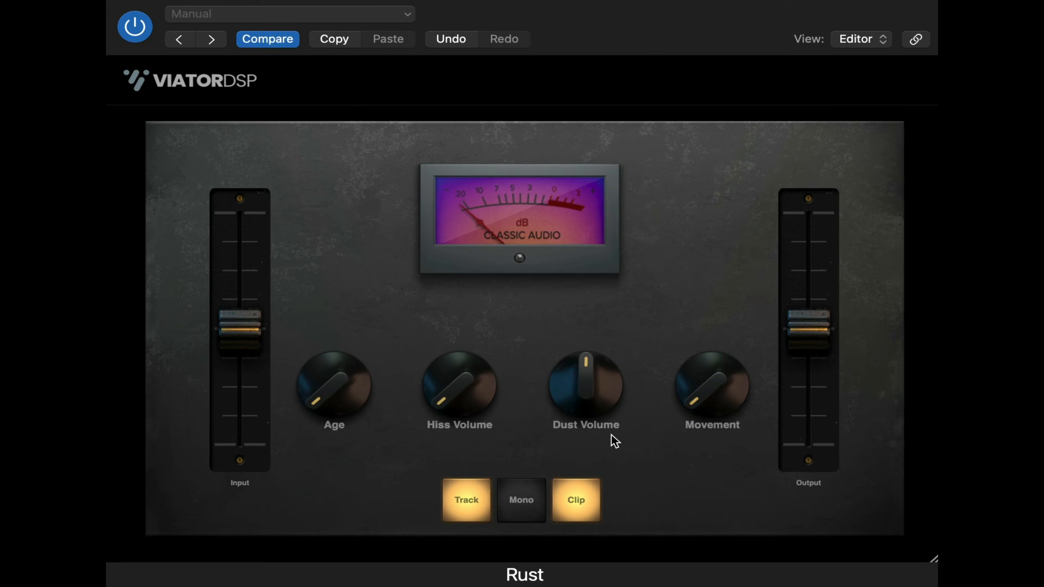
left_click_drag(587, 401, 586, 464)
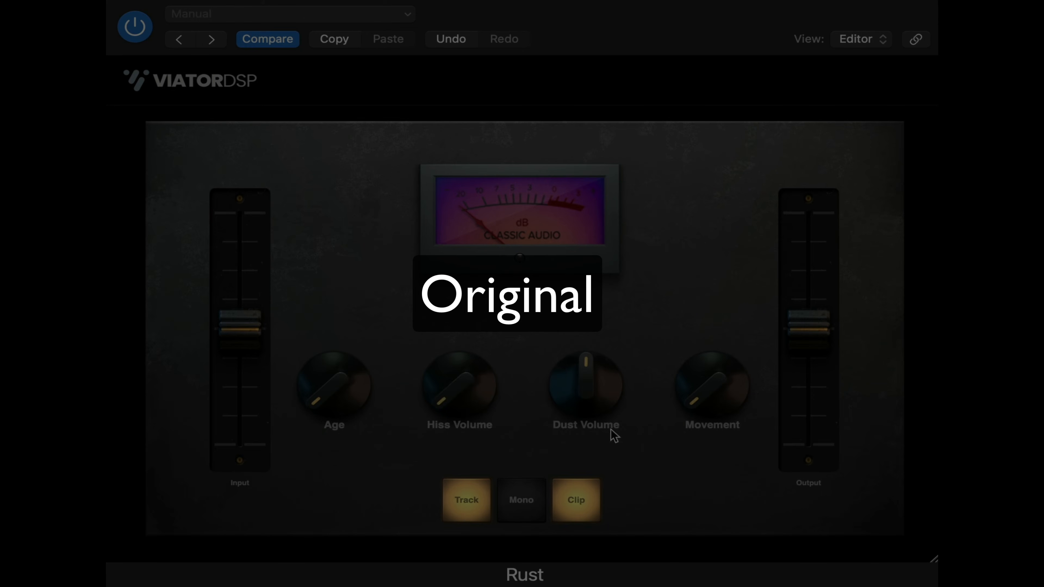
left_click_drag(592, 401, 590, 580)
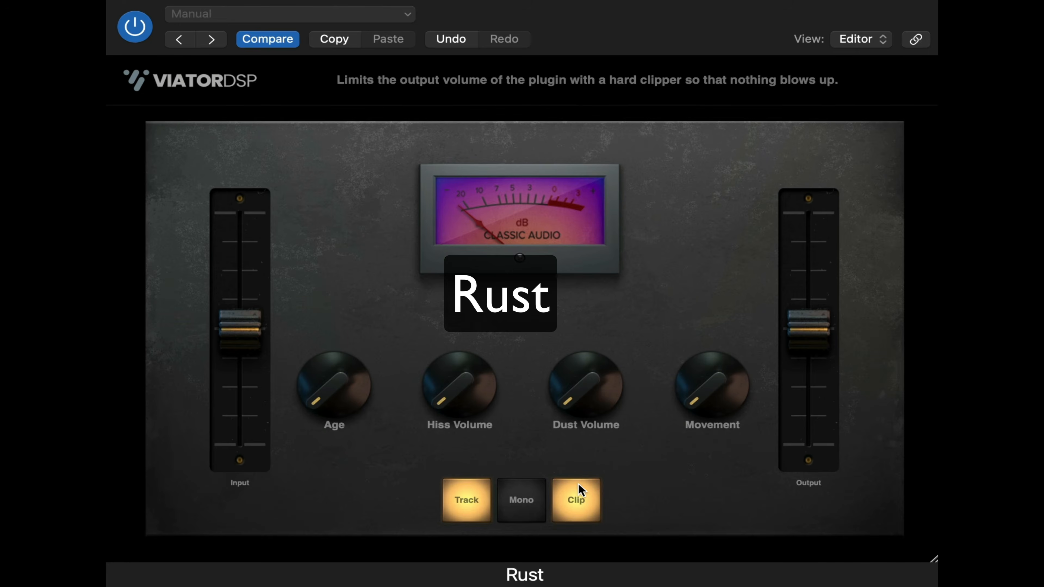
left_click(573, 490)
left_click(476, 507)
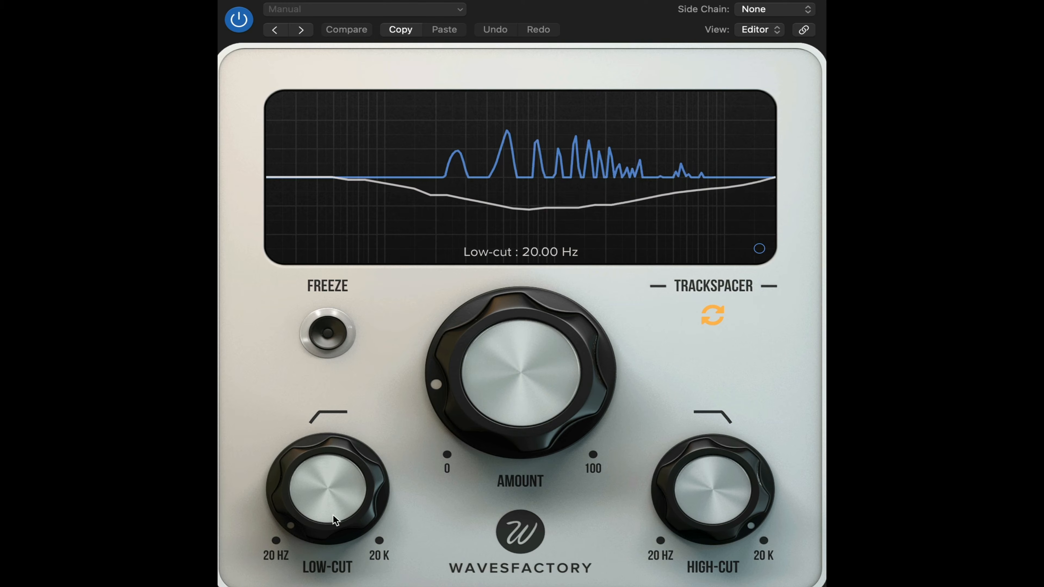
Raise Trackspacer's low-cut frequency and set its amount to 80.1%
mouse_move(332, 517)
left_mouse_down()
mouse_move(333, 261)
mouse_move(301, 334)
left_mouse_up()
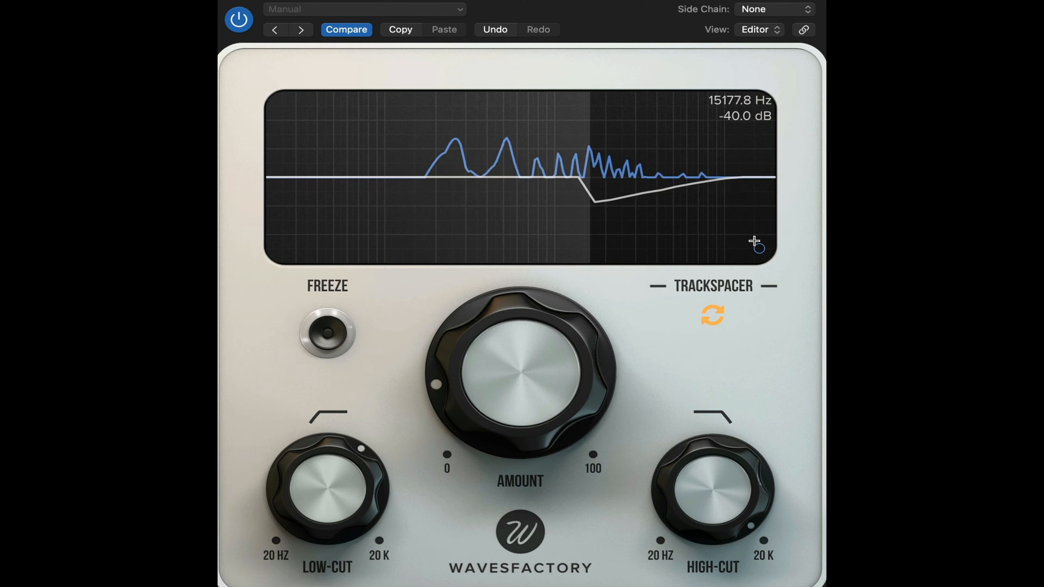
left_click_drag(532, 395, 536, 88)
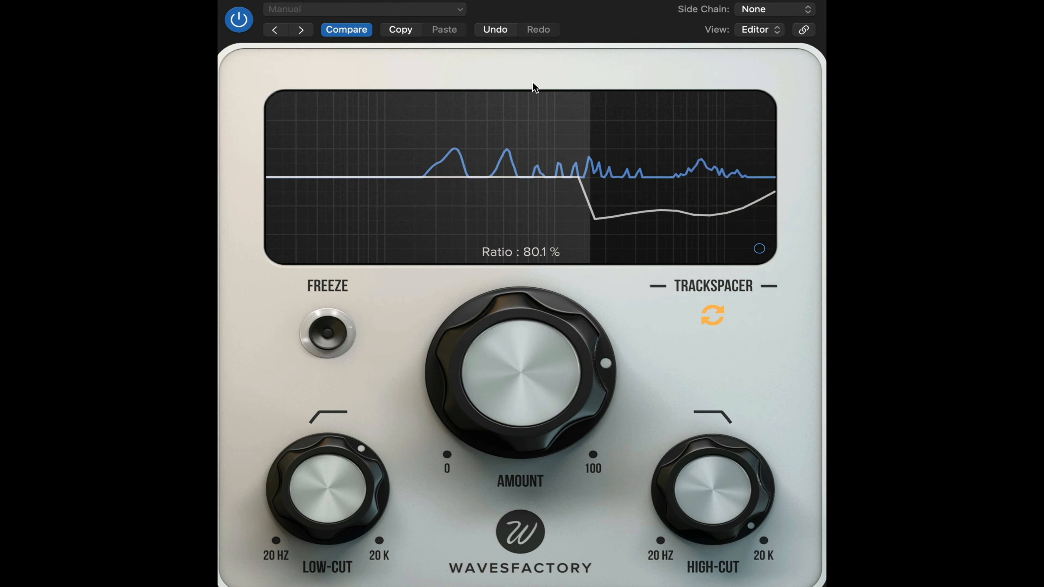